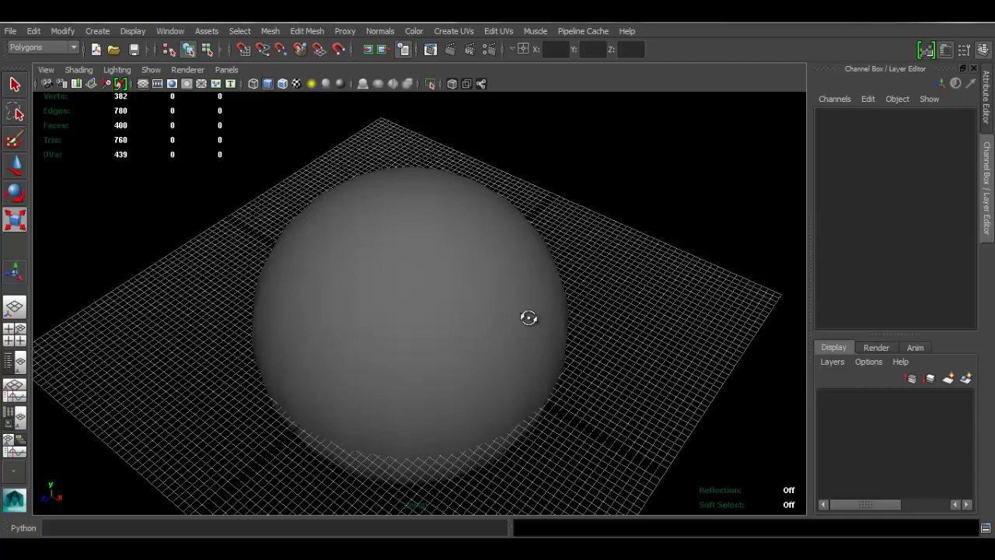
# Open the Render View and check which renderers are available
pyautogui.keyDown('alt'); pyautogui.moveTo(527, 316); pyautogui.dragTo(536, 287); pyautogui.keyUp('alt')
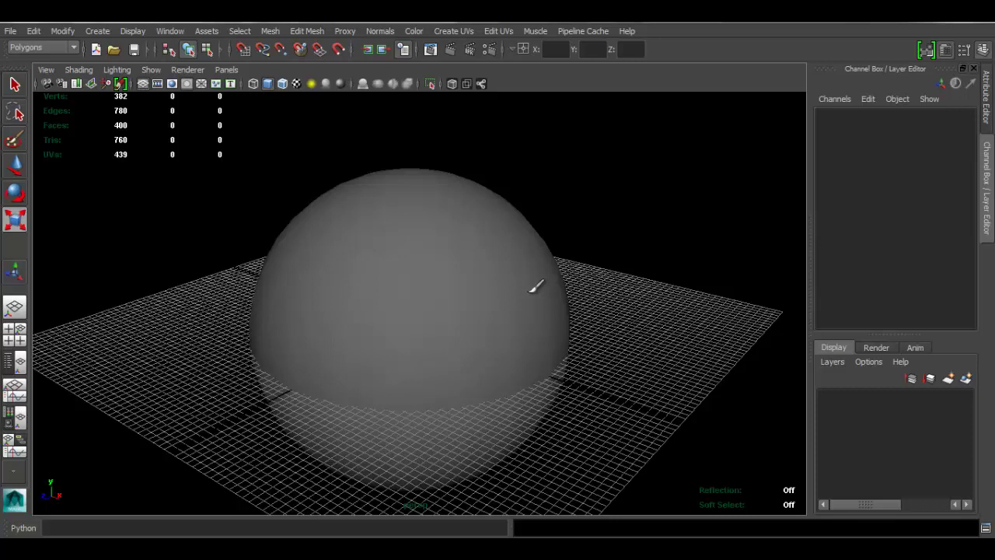
pyautogui.keyDown('alt'); pyautogui.moveTo(562, 231); pyautogui.dragTo(534, 256); pyautogui.keyUp('alt')
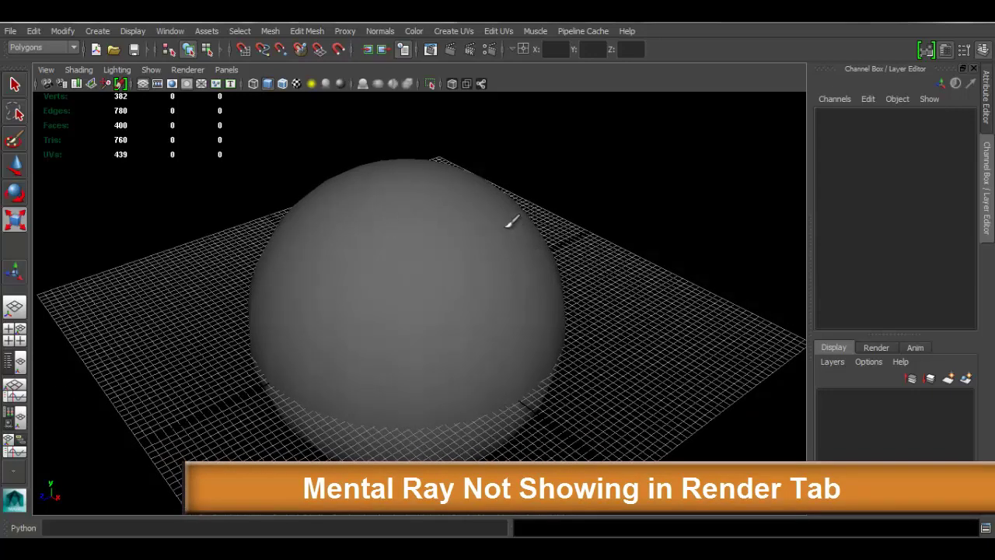
pyautogui.scroll(5, 471, 230)
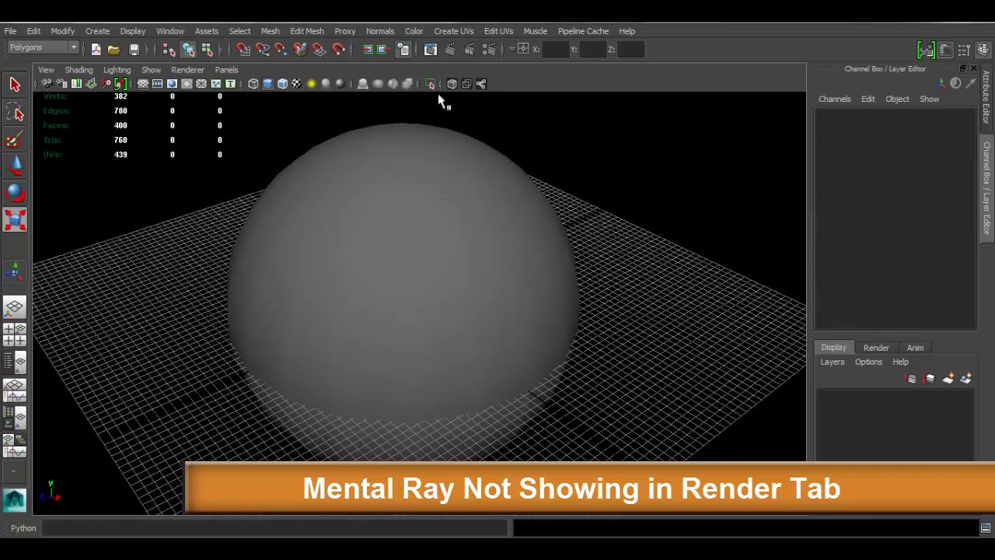
pyautogui.click(430, 49)
pyautogui.moveTo(417, 75); pyautogui.dragTo(399, 39)
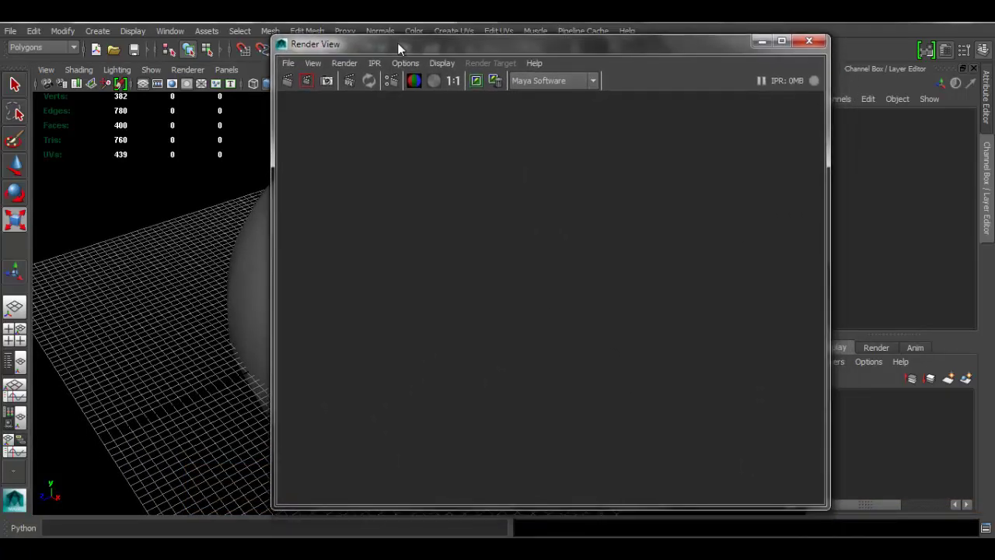
pyautogui.click(577, 82)
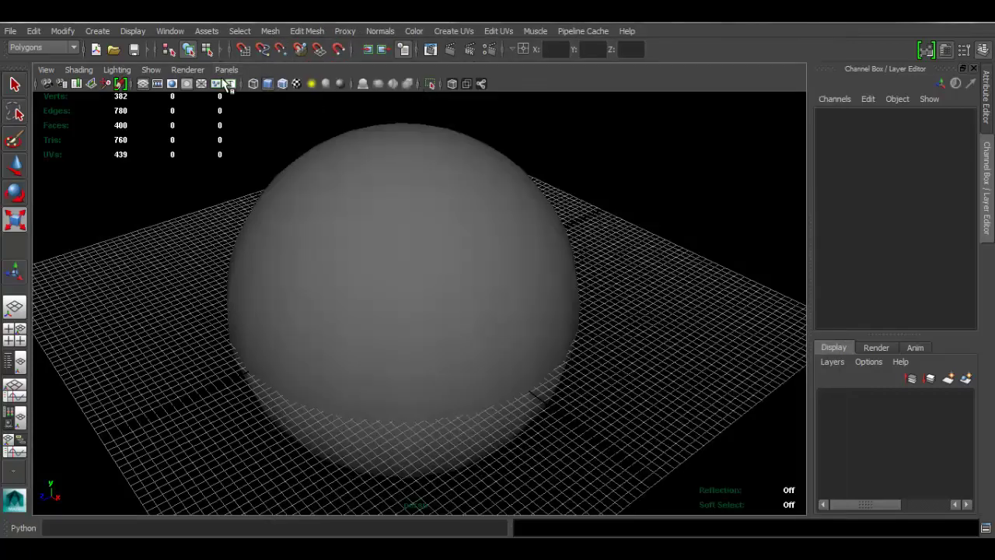
# In the Plug-in Manager, enable Loaded and Auto load for Mayatomr.mll under the mentalrayForMaya2014 plug-ins
pyautogui.click(170, 32)
pyautogui.moveTo(263, 110)
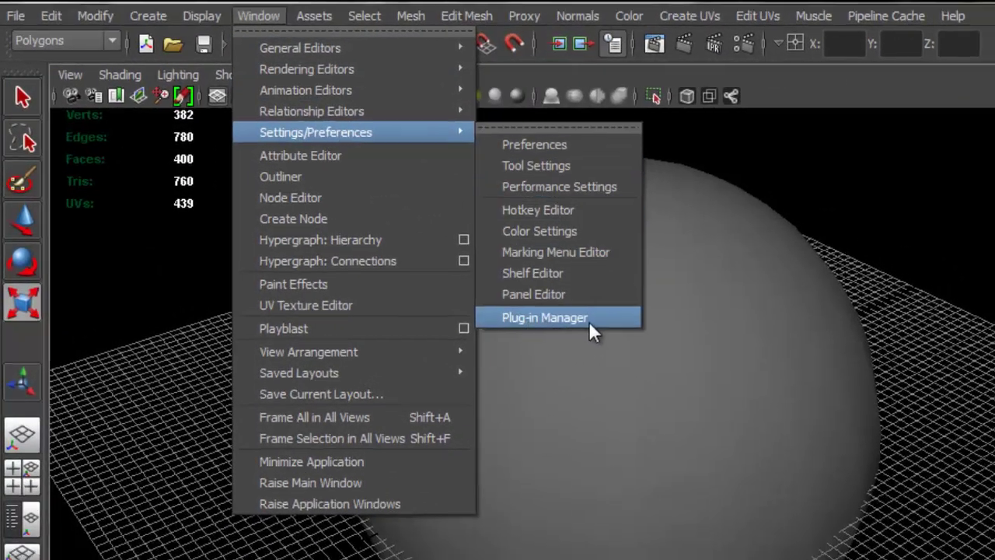
pyautogui.click(580, 325)
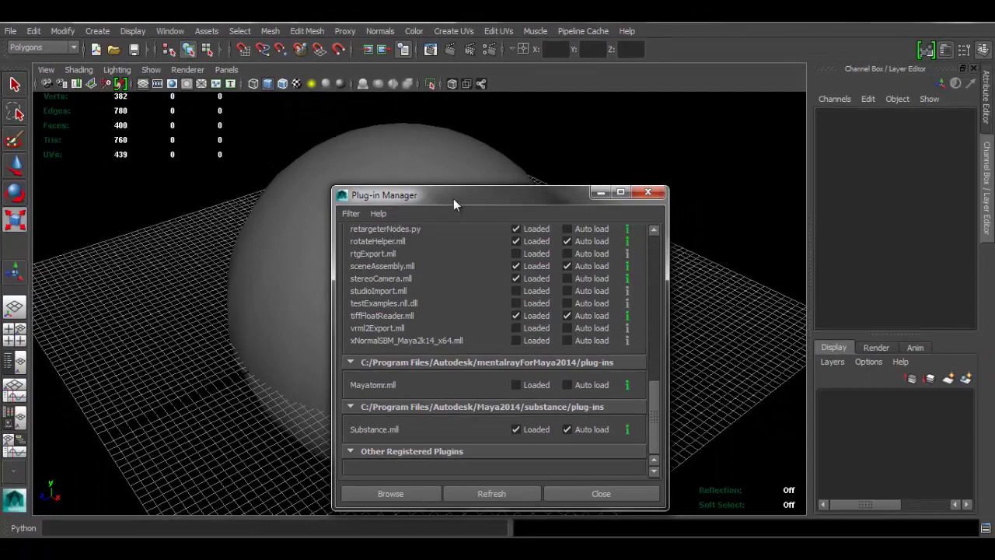
pyautogui.moveTo(453, 198); pyautogui.dragTo(405, 84)
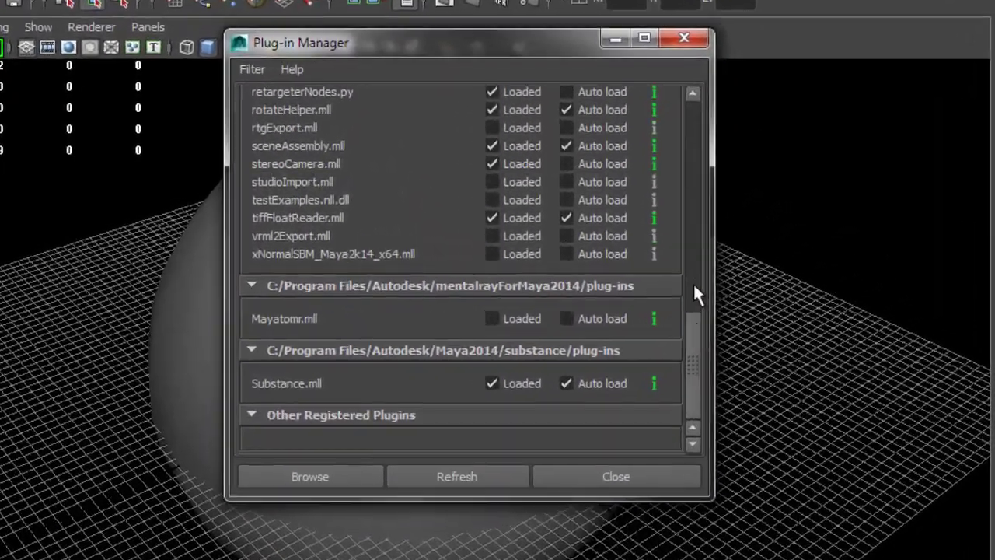
pyautogui.moveTo(694, 288); pyautogui.dragTo(700, 106)
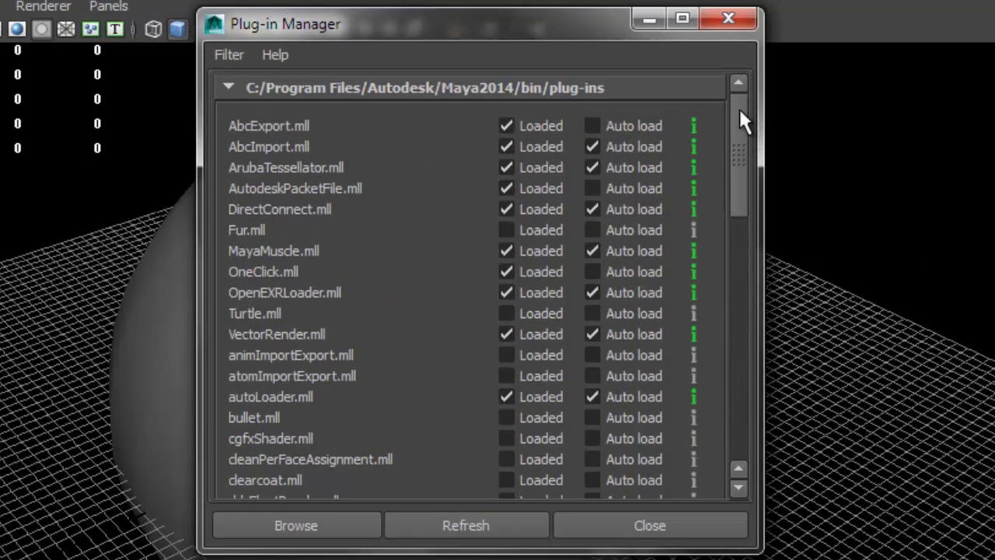
pyautogui.moveTo(739, 112); pyautogui.dragTo(754, 378)
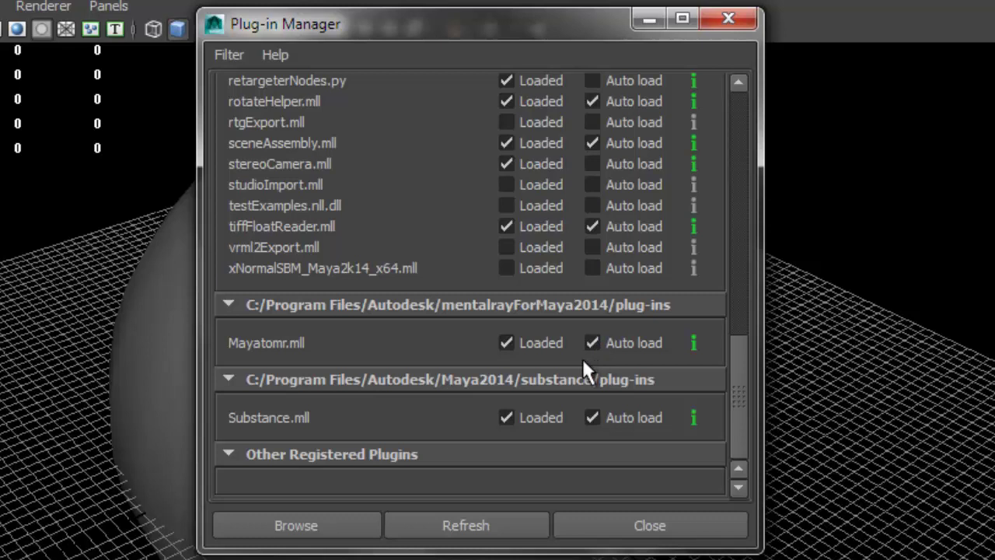
# Refresh and close the Plug-in Manager, and check the renderer choices in the Render View again
pyautogui.moveTo(742, 399)
pyautogui.mouseDown()
pyautogui.moveTo(738, 382)
pyautogui.moveTo(739, 430)
pyautogui.moveTo(744, 381)
pyautogui.mouseUp()
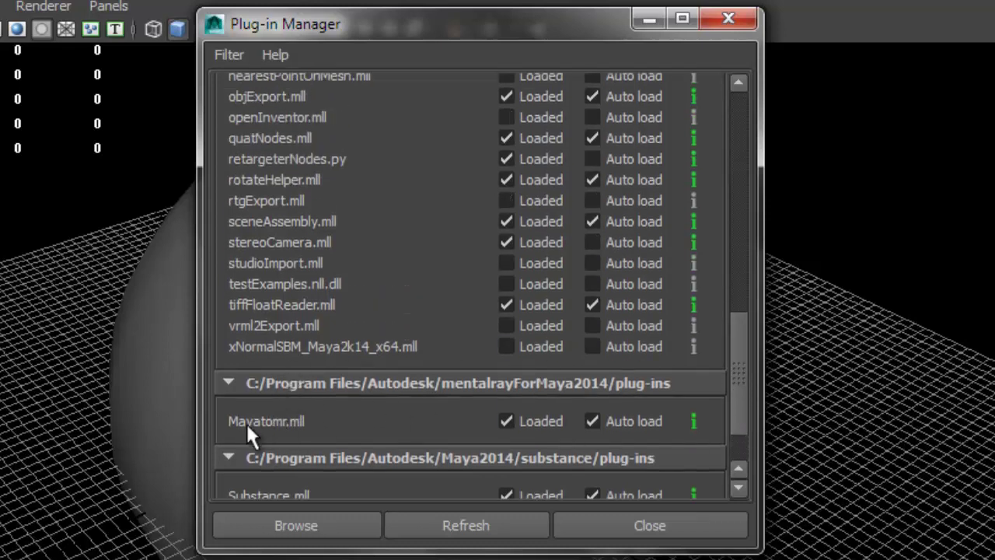
pyautogui.moveTo(745, 345); pyautogui.dragTo(743, 398)
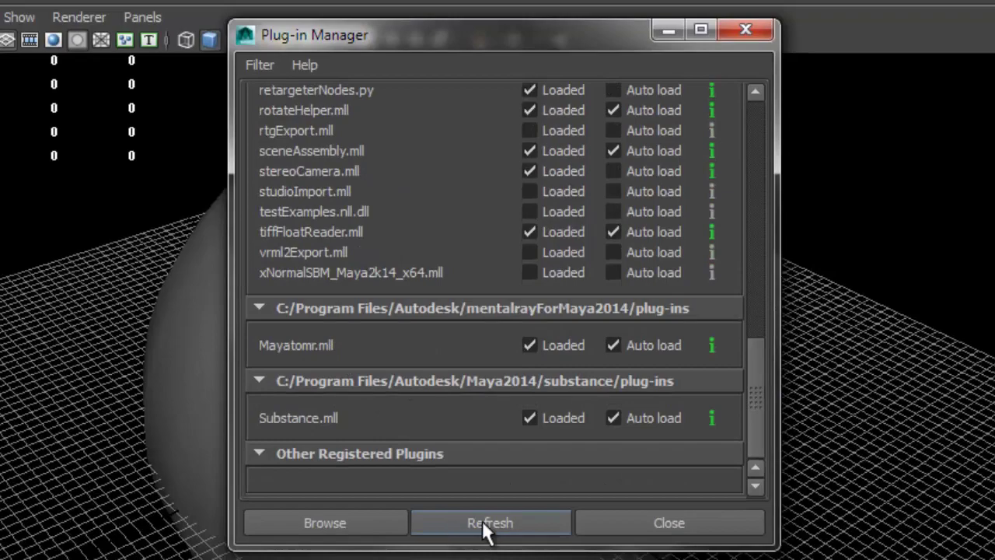
pyautogui.click(482, 520)
pyautogui.click(649, 526)
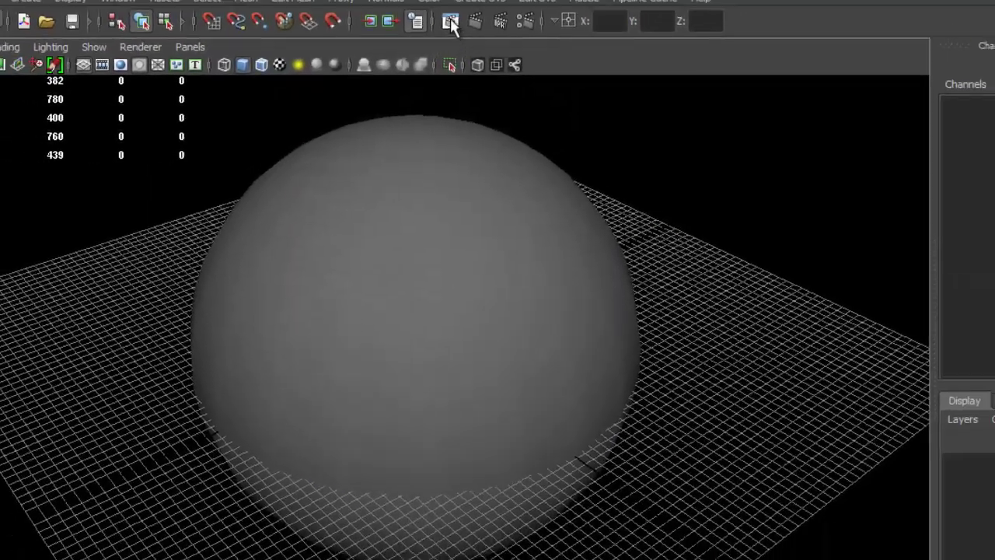
pyautogui.click(451, 23)
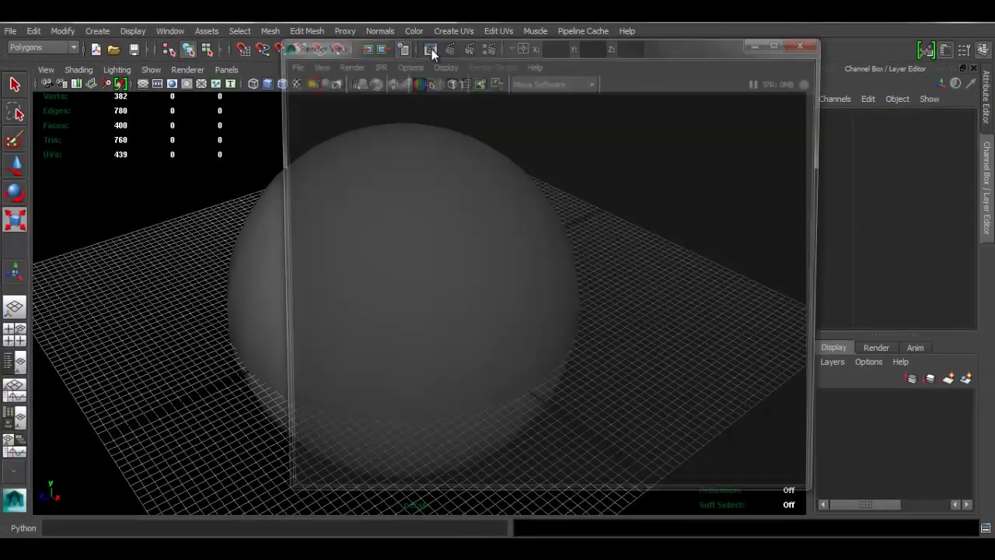
pyautogui.click(564, 81)
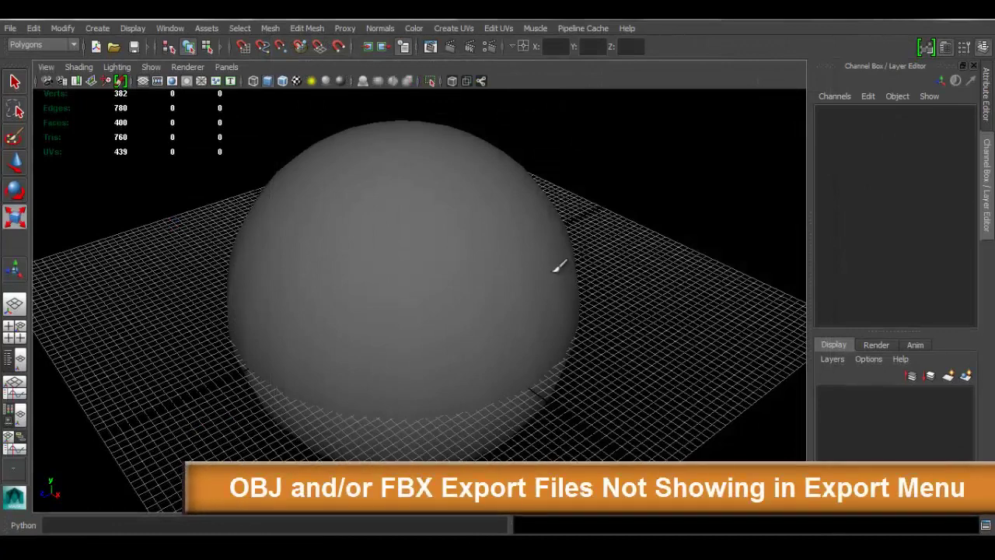
# Select the sphere and look up the commands for exporting it
pyautogui.click(450, 243)
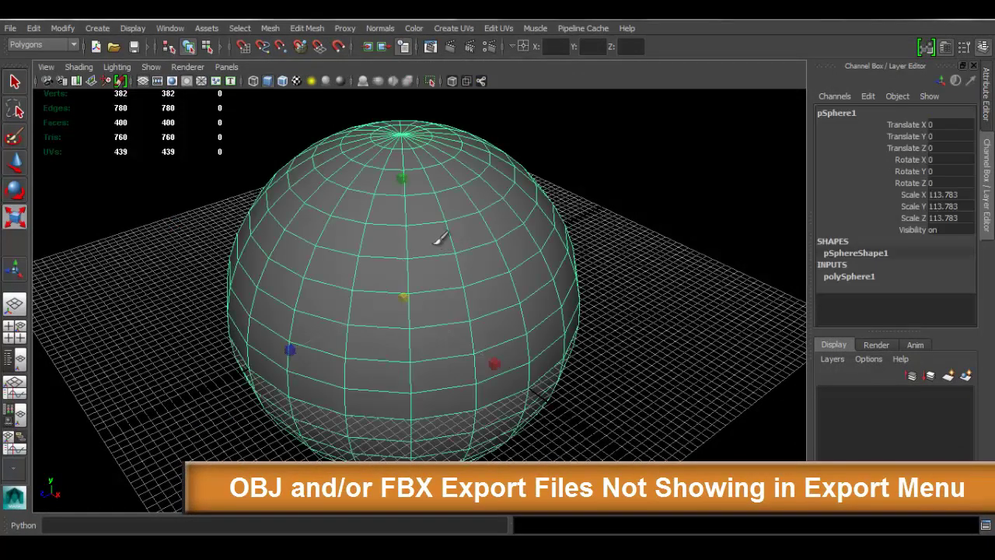
pyautogui.press('w')
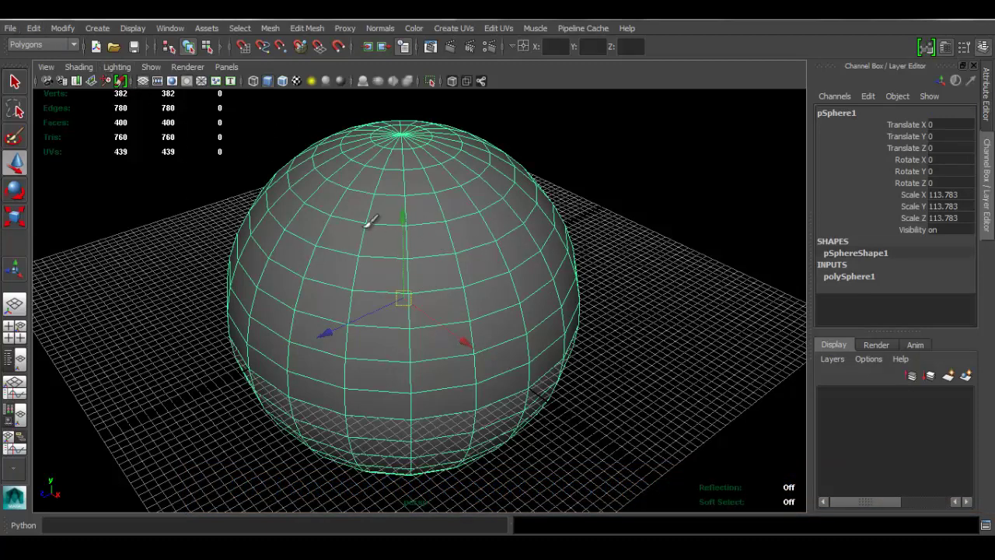
pyautogui.click(12, 29)
pyautogui.click(14, 30)
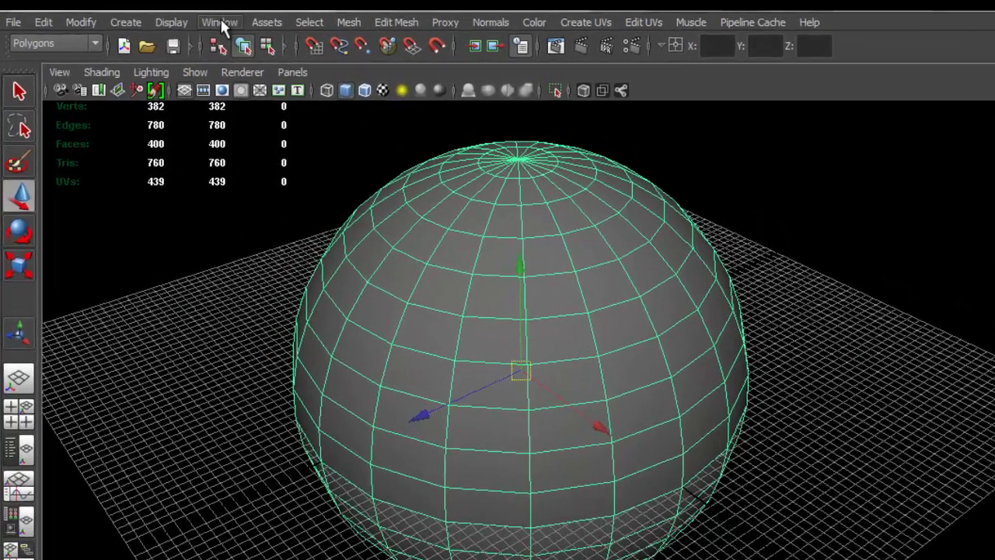
# Open the Plug-in Manager and check the Loaded and Auto load settings of objExport.mll and fbxmaya.mll
pyautogui.click(170, 28)
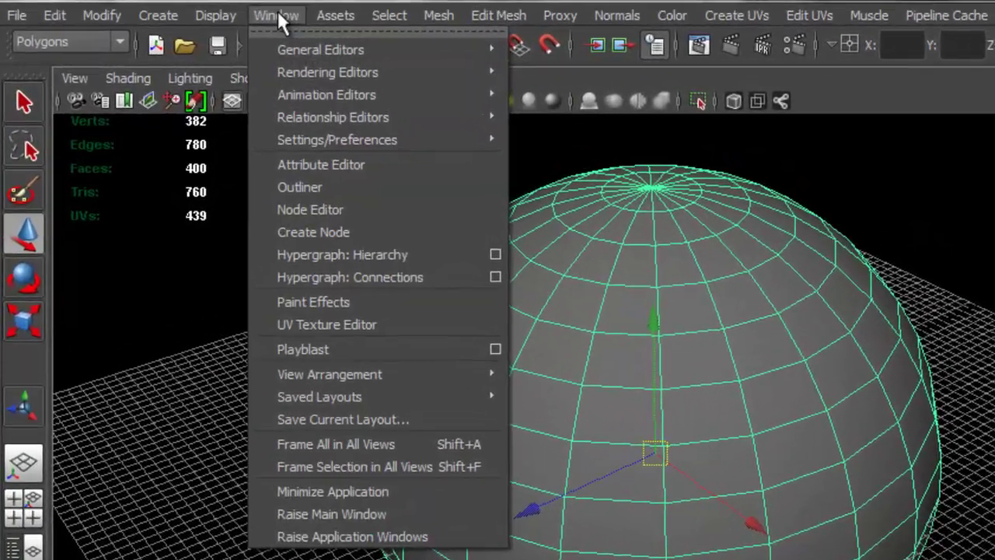
pyautogui.moveTo(360, 147)
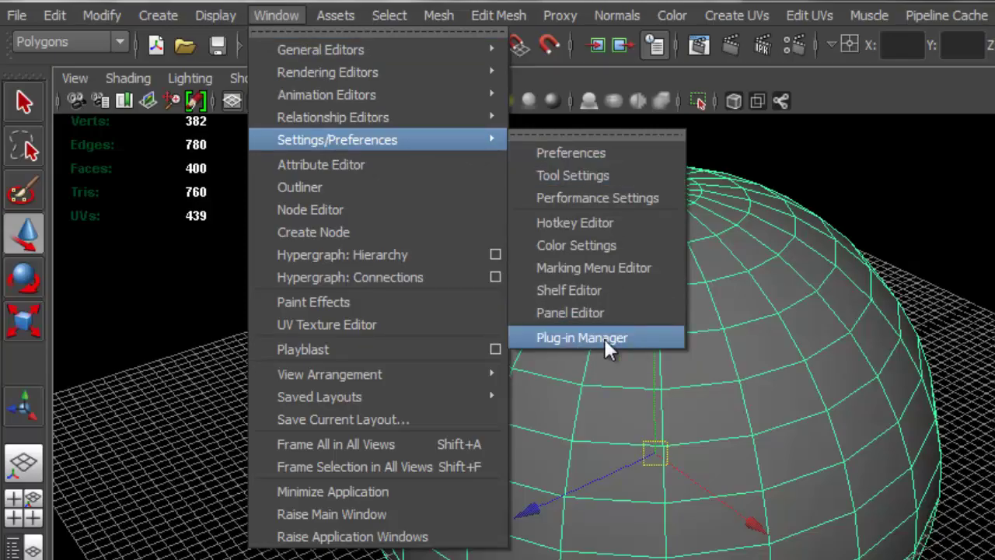
pyautogui.click(582, 338)
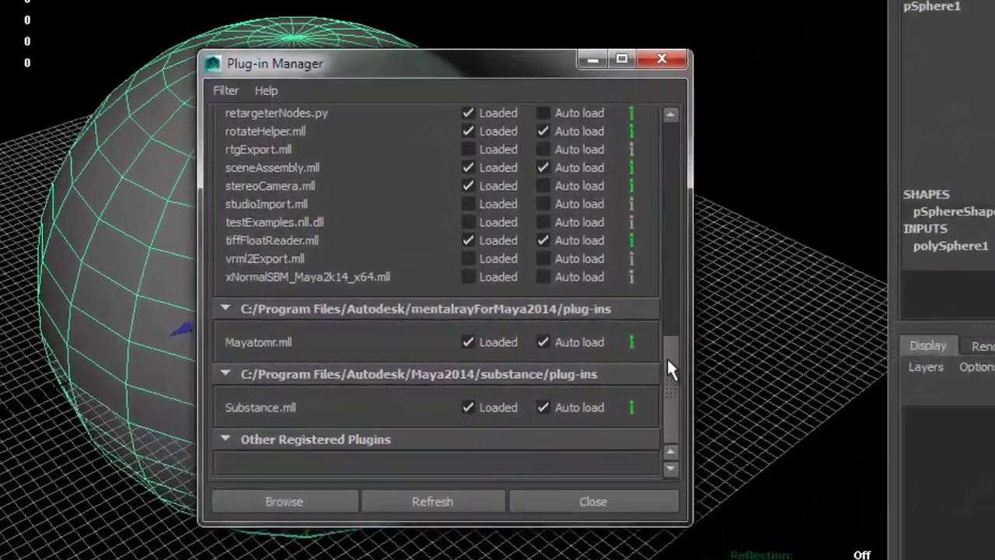
pyautogui.moveTo(659, 381); pyautogui.dragTo(660, 231)
pyautogui.scroll(-1, 691, 154)
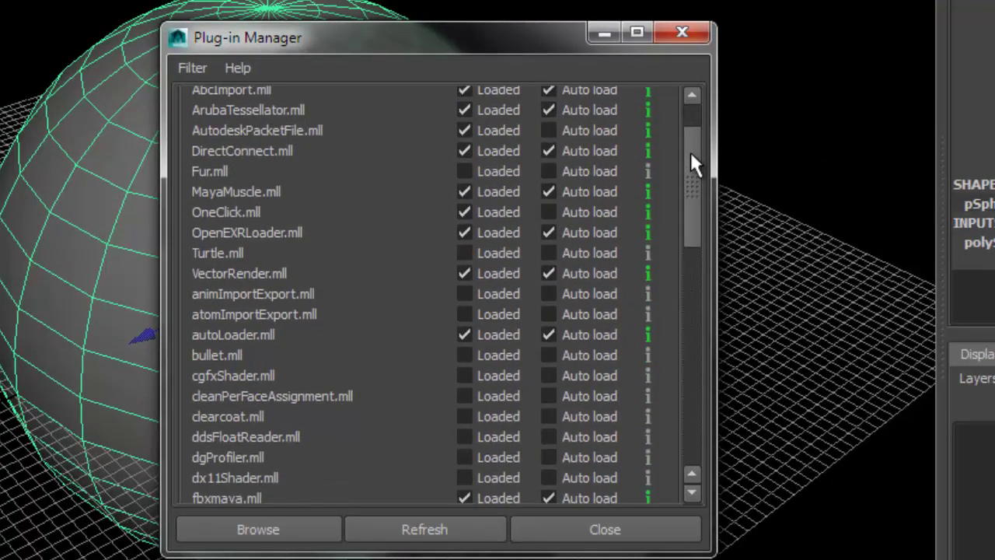
pyautogui.moveTo(690, 152); pyautogui.dragTo(705, 272)
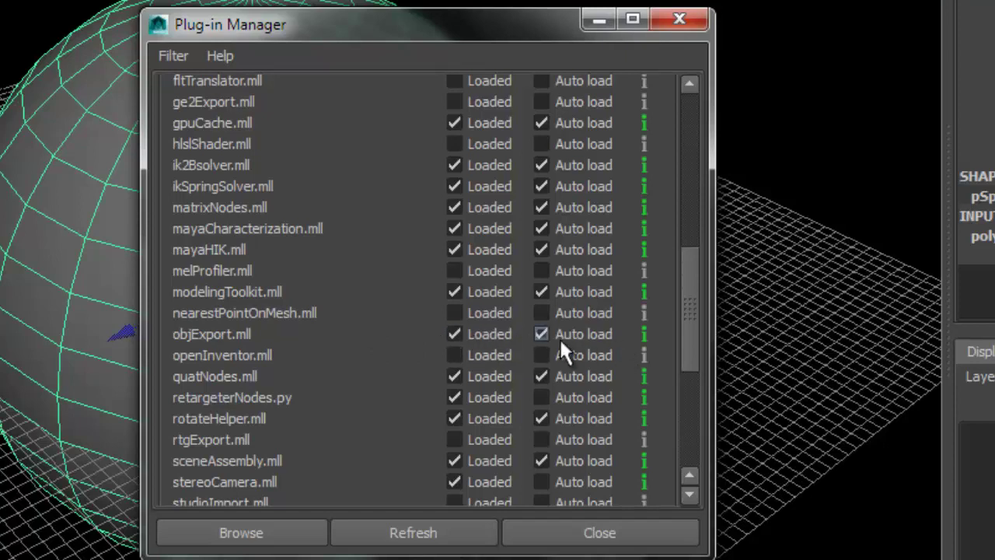
pyautogui.moveTo(686, 327); pyautogui.dragTo(699, 220)
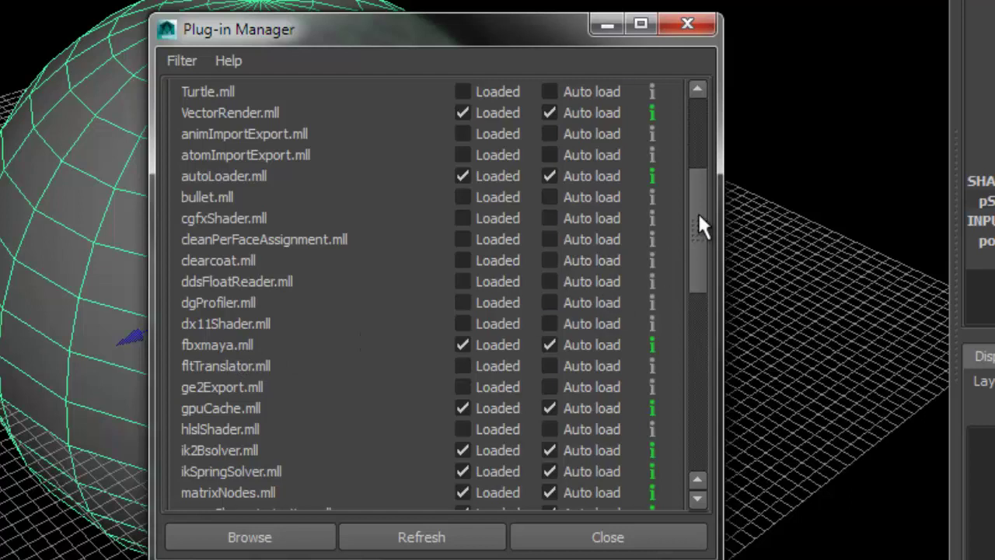
pyautogui.moveTo(692, 217); pyautogui.dragTo(701, 141)
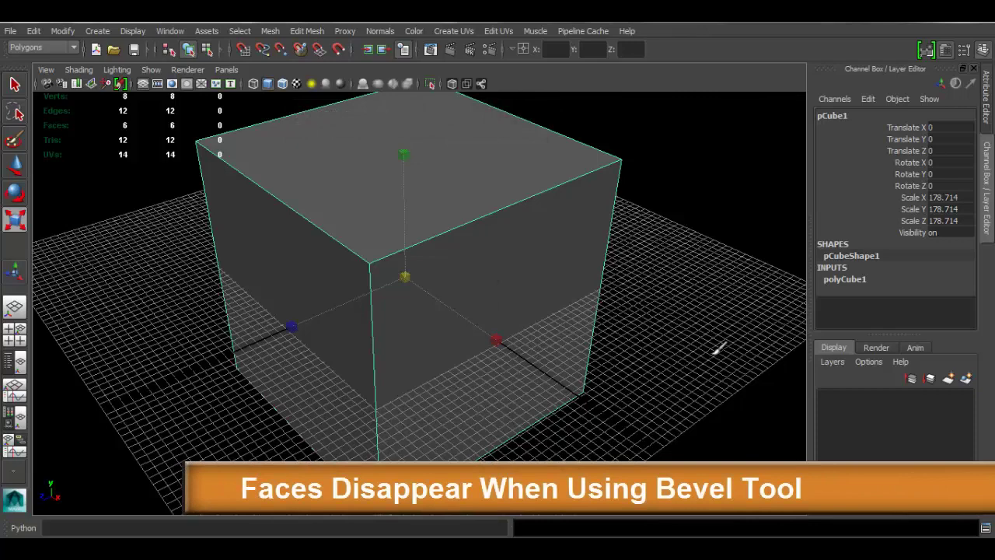
# Bevel all edges of the cube with a width of 0.0931 and 3 segments
pyautogui.keyDown('alt'); pyautogui.moveTo(591, 272); pyautogui.dragTo(631, 275); pyautogui.keyUp('alt')
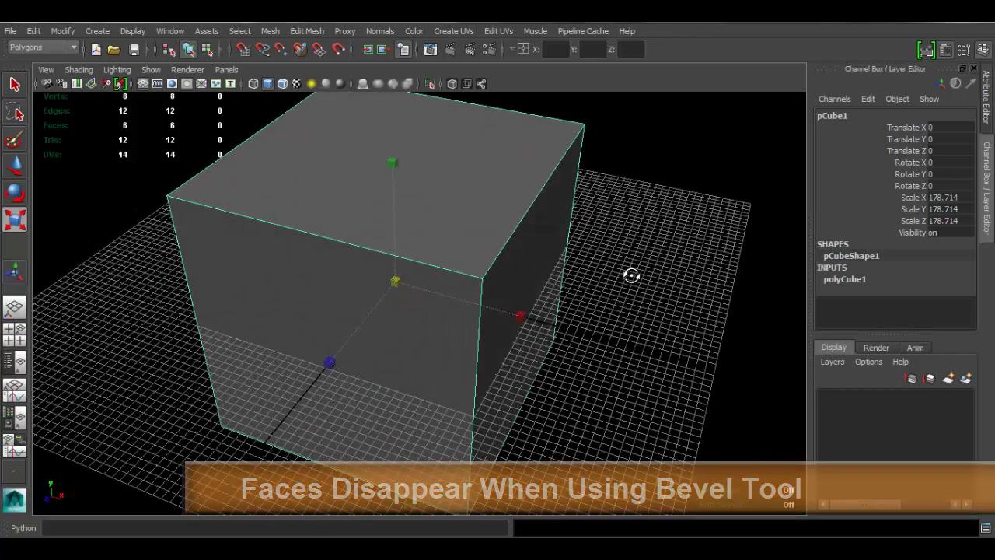
pyautogui.press('w')
pyautogui.keyDown('alt'); pyautogui.moveTo(521, 219); pyautogui.dragTo(483, 203); pyautogui.keyUp('alt')
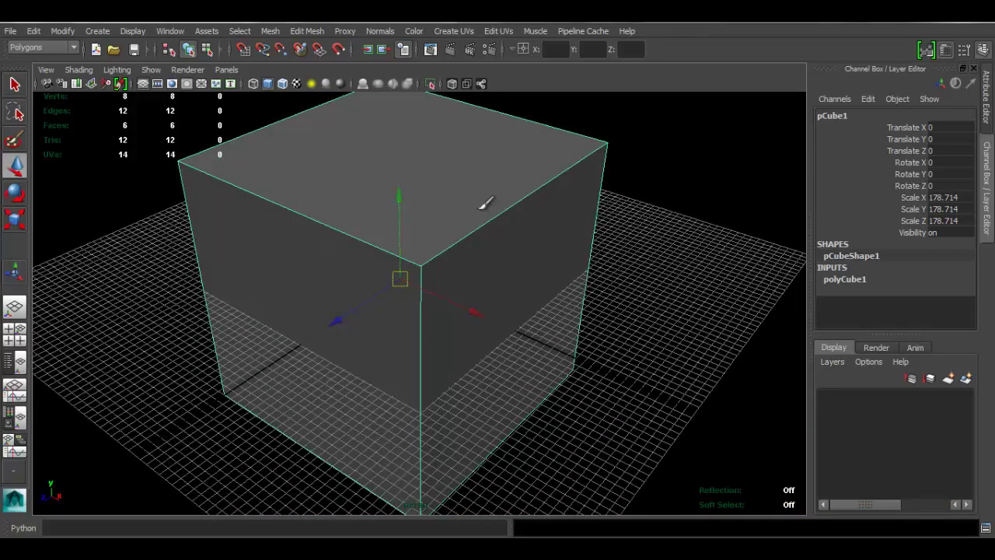
pyautogui.moveTo(489, 207); pyautogui.dragTo(485, 262, button='right')
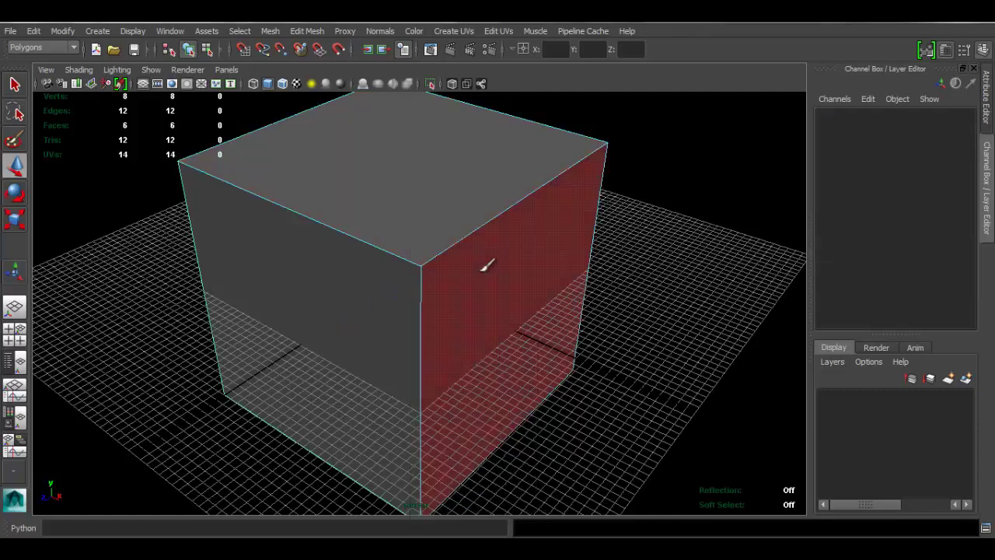
pyautogui.doubleClick(466, 259)
pyautogui.keyDown('shift'); pyautogui.moveTo(523, 232); pyautogui.dragTo(539, 189, button='right'); pyautogui.keyUp('shift')
pyautogui.keyDown('alt'); pyautogui.moveTo(540, 189); pyautogui.dragTo(567, 239); pyautogui.keyUp('alt')
pyautogui.click(302, 33)
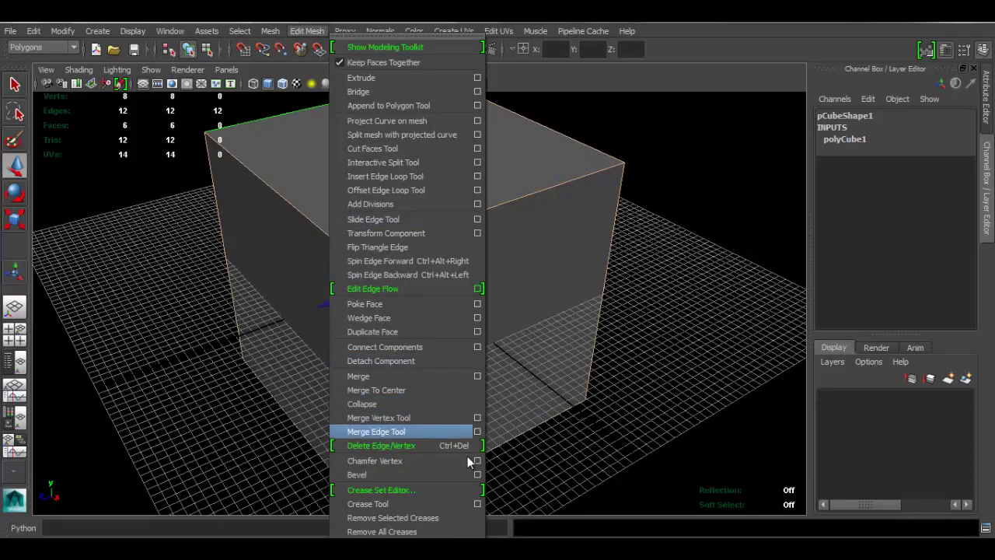
pyautogui.click(478, 476)
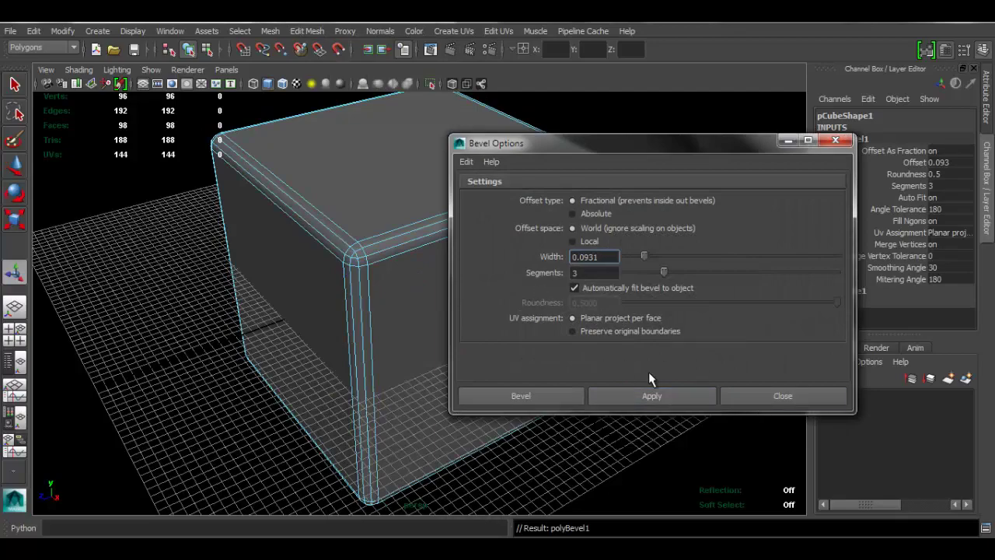
pyautogui.click(783, 397)
# Delete the middle and right face strips of the vertical bevel at the cube's front corner, including their corner faces
pyautogui.keyDown('alt'); pyautogui.moveTo(534, 289); pyautogui.dragTo(496, 272); pyautogui.keyUp('alt')
pyautogui.keyDown('alt'); pyautogui.moveTo(572, 309); pyautogui.dragTo(384, 267); pyautogui.keyUp('alt')
pyautogui.moveTo(383, 222); pyautogui.dragTo(384, 255, button='right')
pyautogui.click(394, 269)
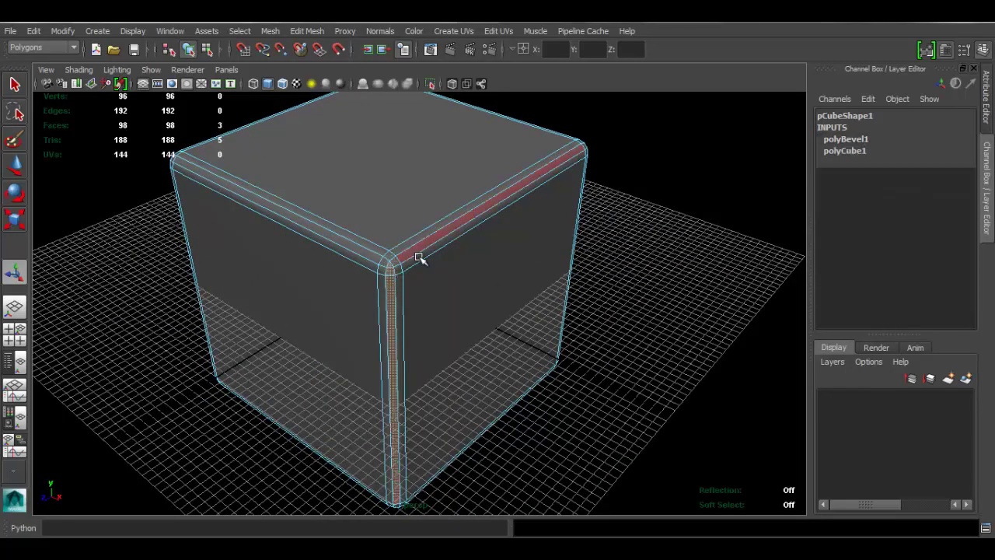
pyautogui.press('Delete')
pyautogui.keyDown('alt'); pyautogui.moveTo(413, 260); pyautogui.dragTo(506, 298); pyautogui.keyUp('alt')
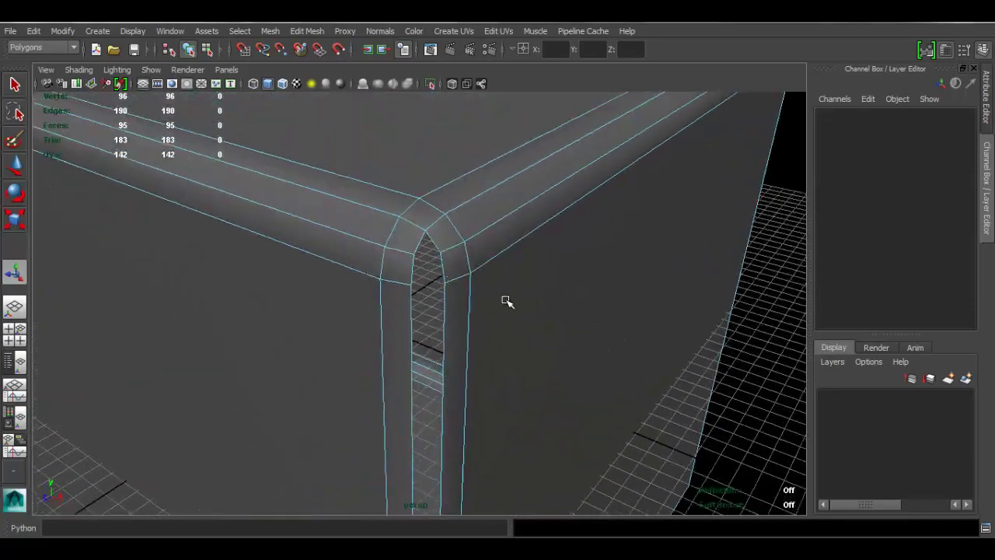
pyautogui.click(444, 233)
pyautogui.press('Delete')
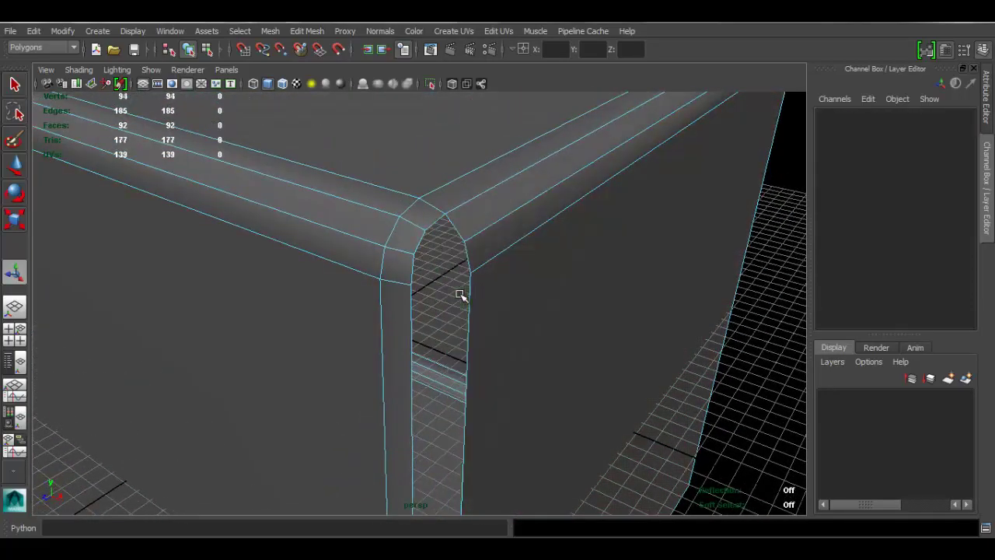
# Delete the two upper face strips of the bevel along the top edge running right from the open corner
pyautogui.click(490, 218)
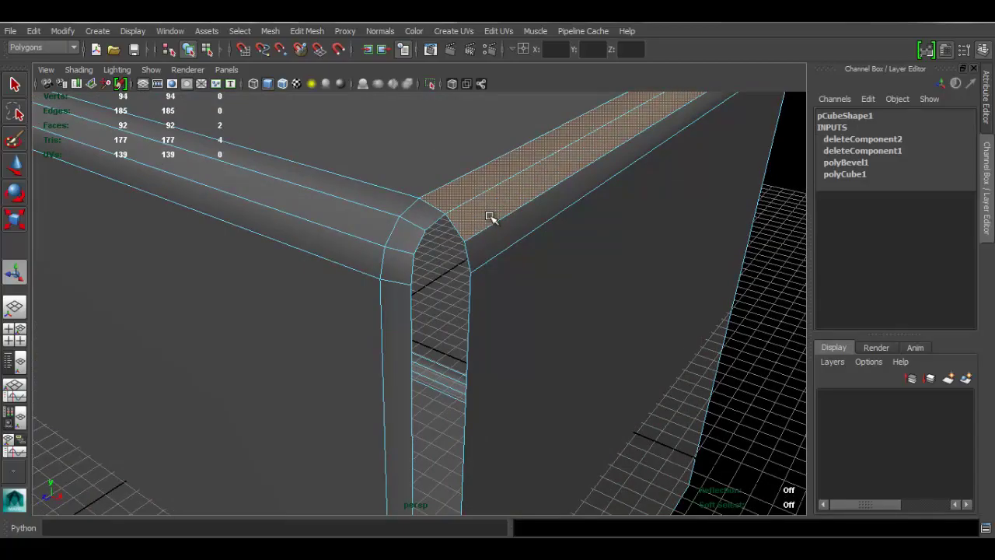
pyautogui.press('Delete')
pyautogui.scroll(-5, 396, 267)
pyautogui.keyDown('alt'); pyautogui.moveTo(396, 267); pyautogui.dragTo(498, 300); pyautogui.keyUp('alt')
pyautogui.scroll(4, 428, 284)
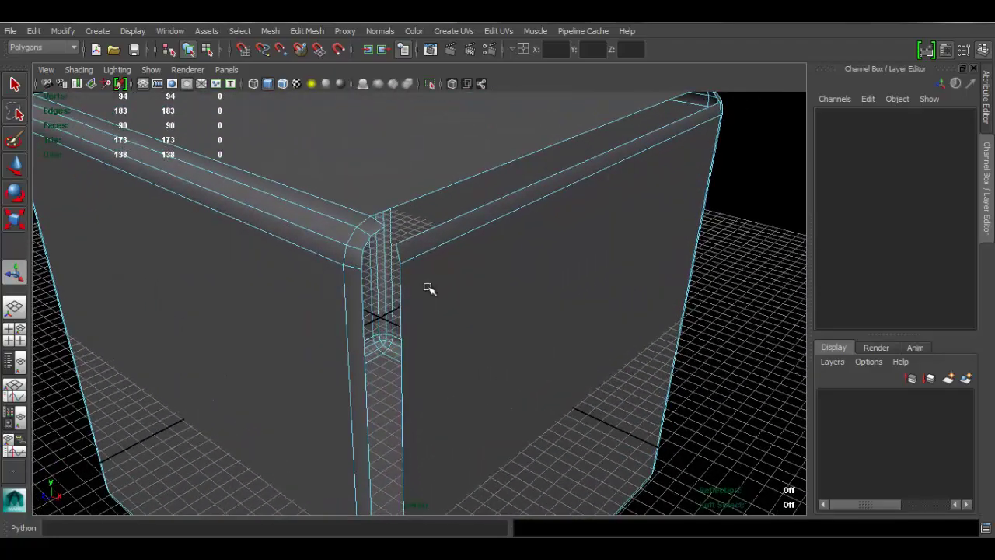
# Assign the existing lambert1 material to the whole cube, clear the selection and inspect the open front corner
pyautogui.keyDown('alt'); pyautogui.moveTo(429, 286); pyautogui.dragTo(437, 249); pyautogui.keyUp('alt')
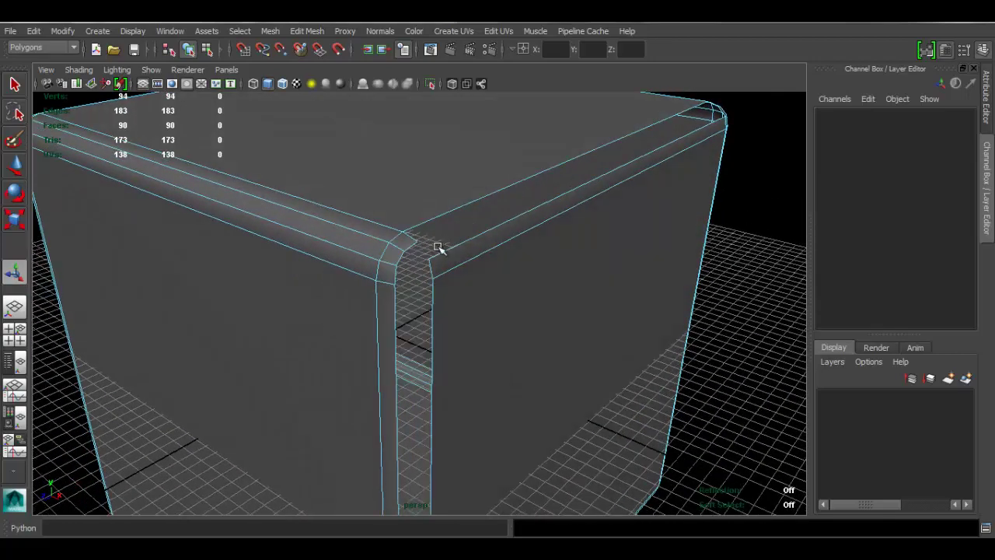
pyautogui.keyDown('alt'); pyautogui.moveTo(469, 320); pyautogui.dragTo(381, 320); pyautogui.keyUp('alt')
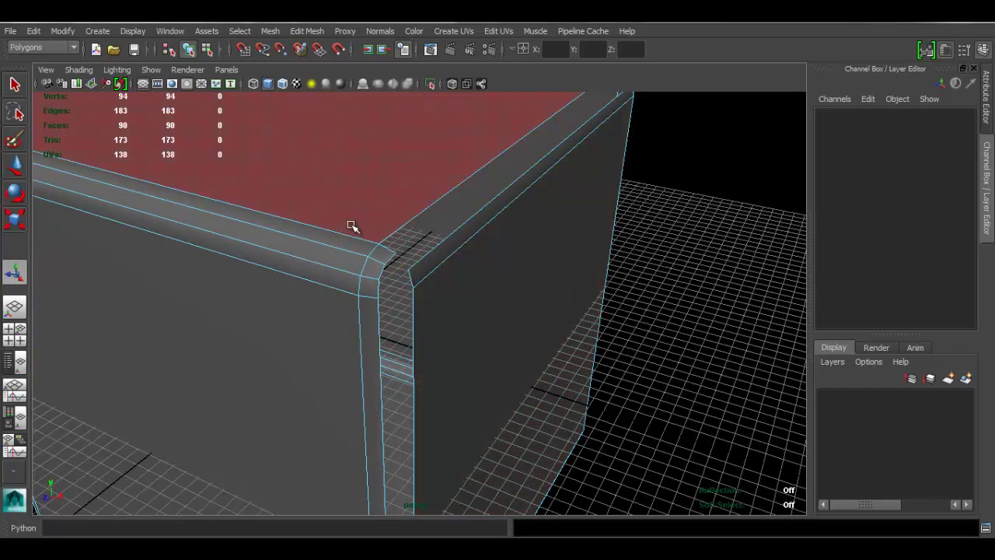
pyautogui.moveTo(340, 204); pyautogui.dragTo(394, 182, button='right')
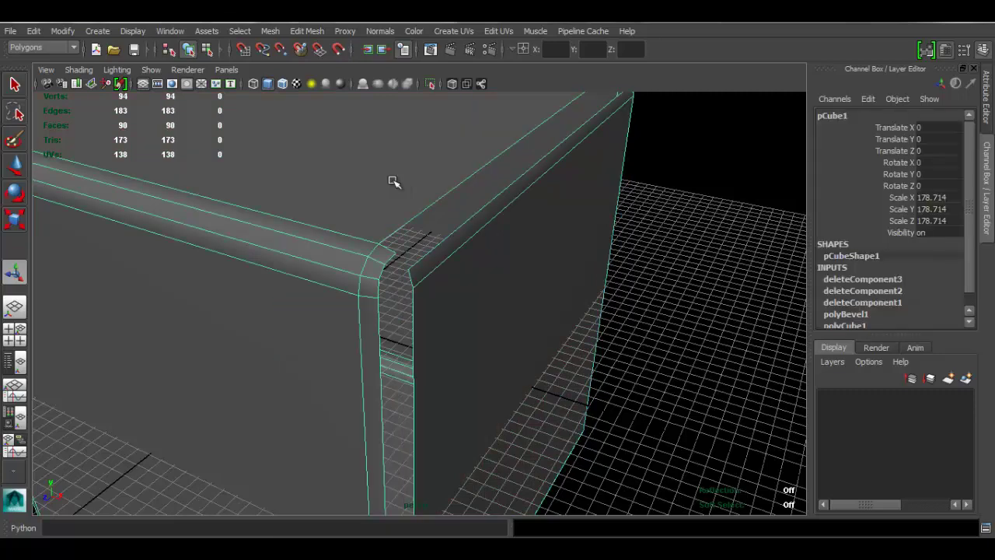
pyautogui.scroll(-5, 309, 202)
pyautogui.rightClick(389, 224)
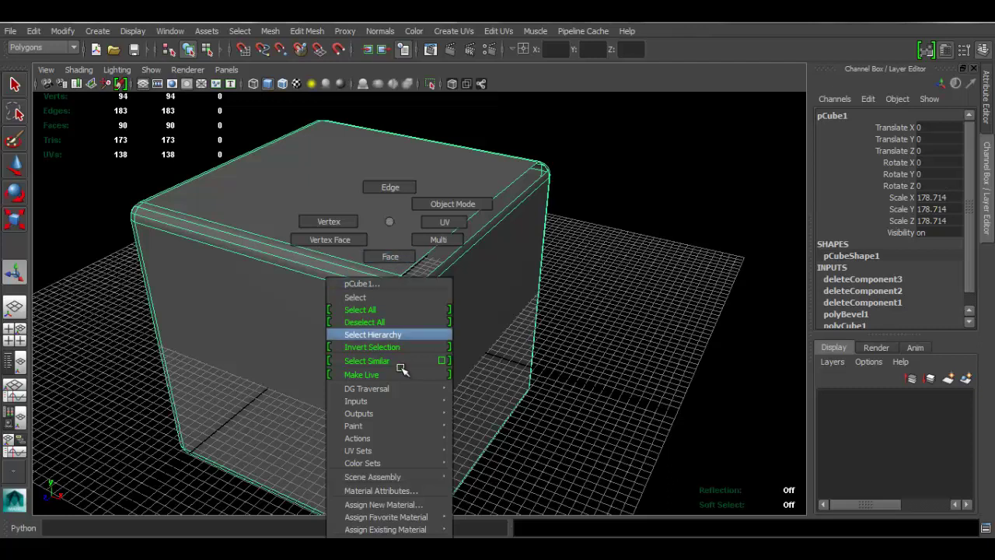
pyautogui.moveTo(403, 531)
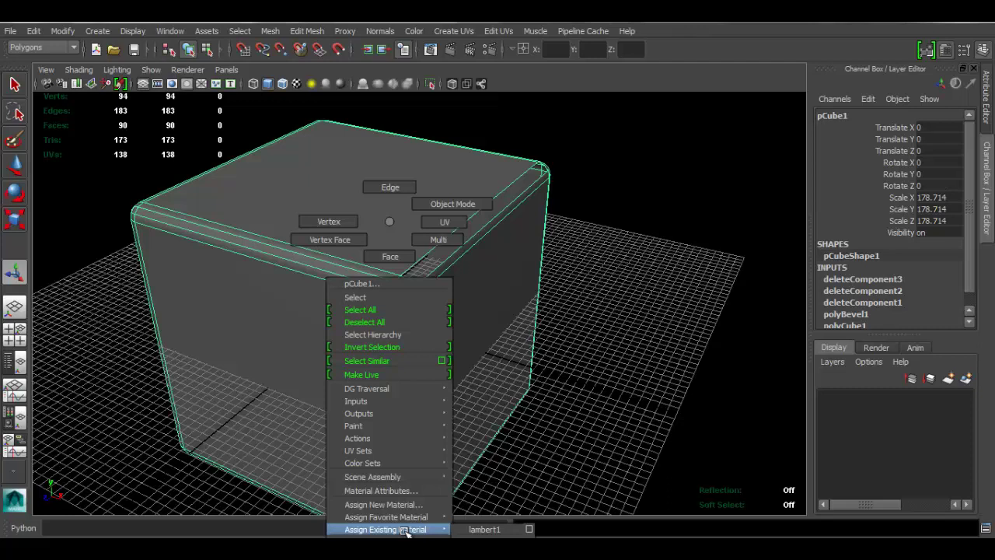
pyautogui.click(498, 530)
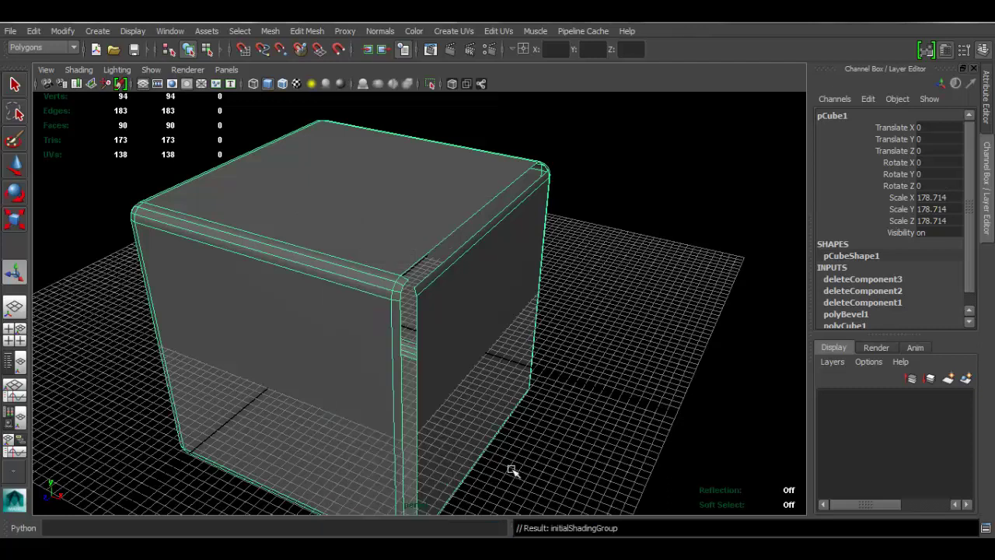
pyautogui.click(652, 264)
pyautogui.keyDown('alt'); pyautogui.moveTo(429, 300); pyautogui.dragTo(502, 288, button='right'); pyautogui.keyUp('alt')
pyautogui.keyDown('alt'); pyautogui.moveTo(501, 287); pyautogui.dragTo(399, 286); pyautogui.keyUp('alt')
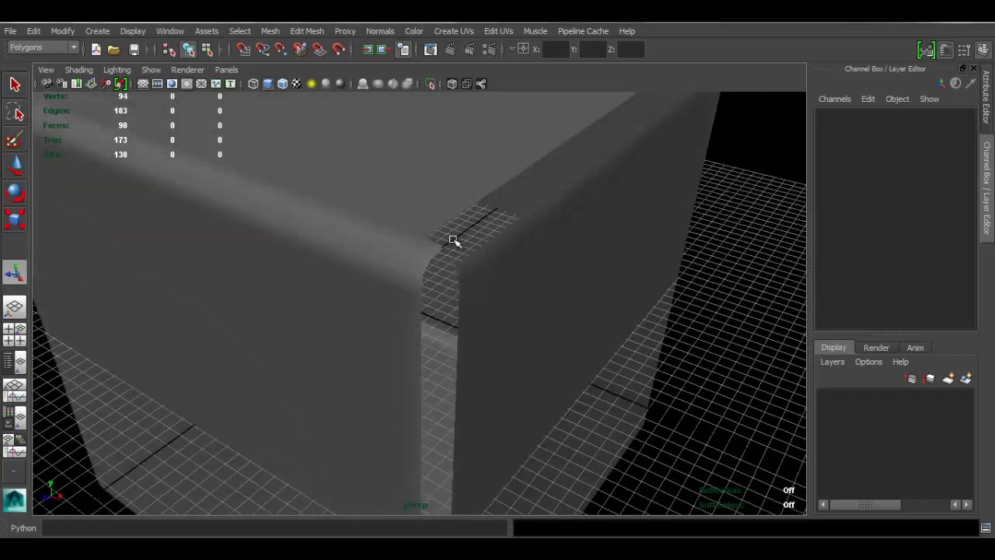
pyautogui.keyDown('alt'); pyautogui.moveTo(479, 250); pyautogui.dragTo(499, 369); pyautogui.keyUp('alt')
pyautogui.keyDown('alt'); pyautogui.moveTo(506, 376); pyautogui.dragTo(456, 344, button='right'); pyautogui.keyUp('alt')
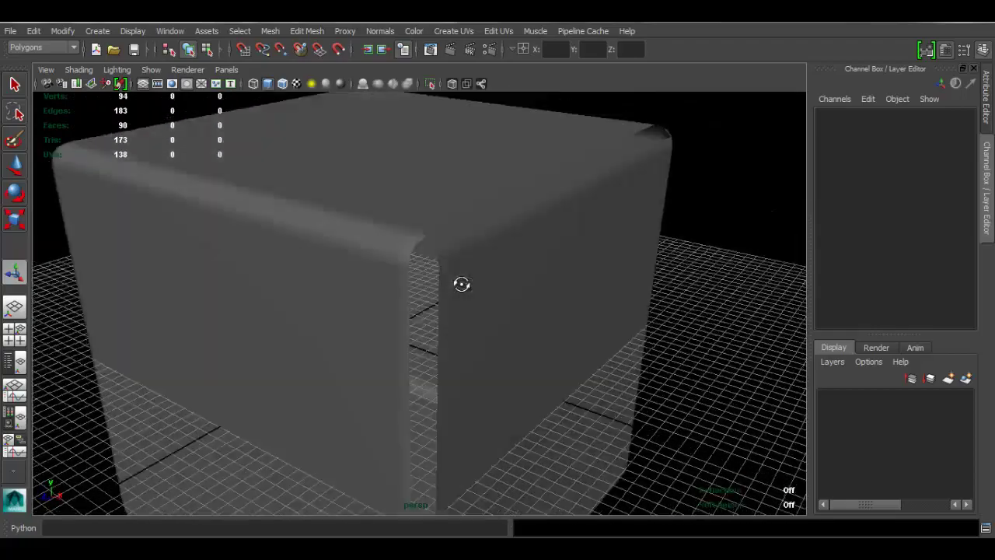
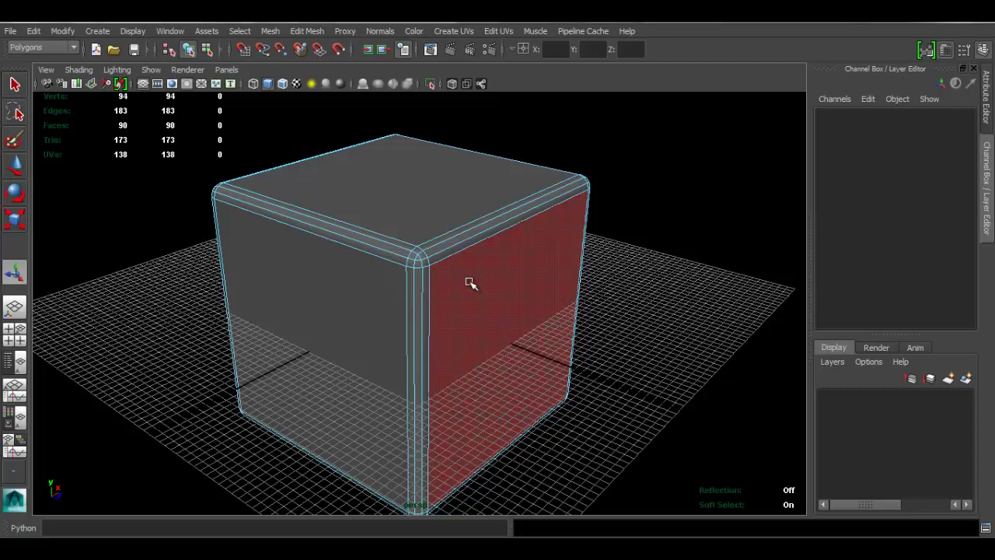
# Select the cube's top face and activate the Move tool with soft selection on
pyautogui.keyDown('alt'); pyautogui.moveTo(493, 282); pyautogui.dragTo(451, 268); pyautogui.keyUp('alt')
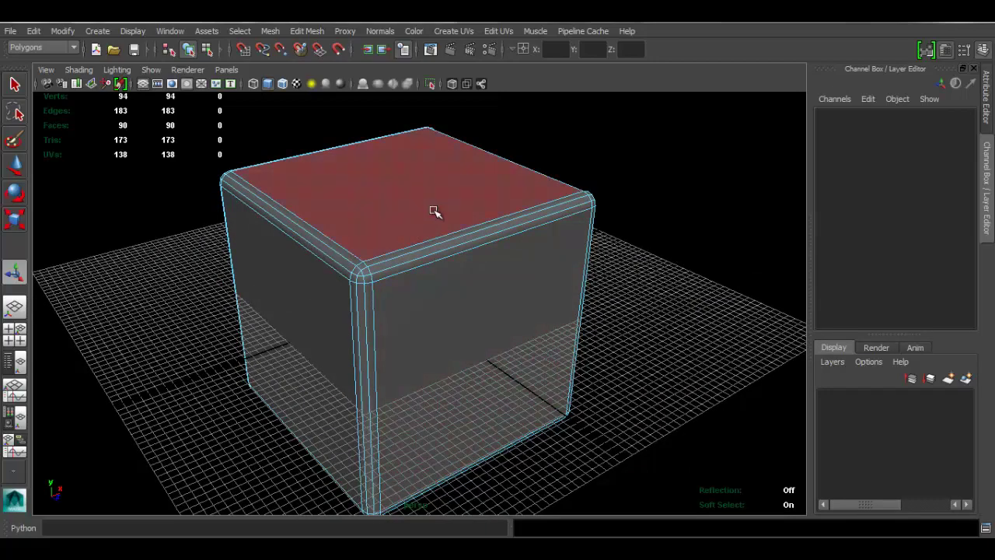
pyautogui.keyDown('alt'); pyautogui.moveTo(433, 212); pyautogui.dragTo(489, 249); pyautogui.keyUp('alt')
pyautogui.click(446, 244)
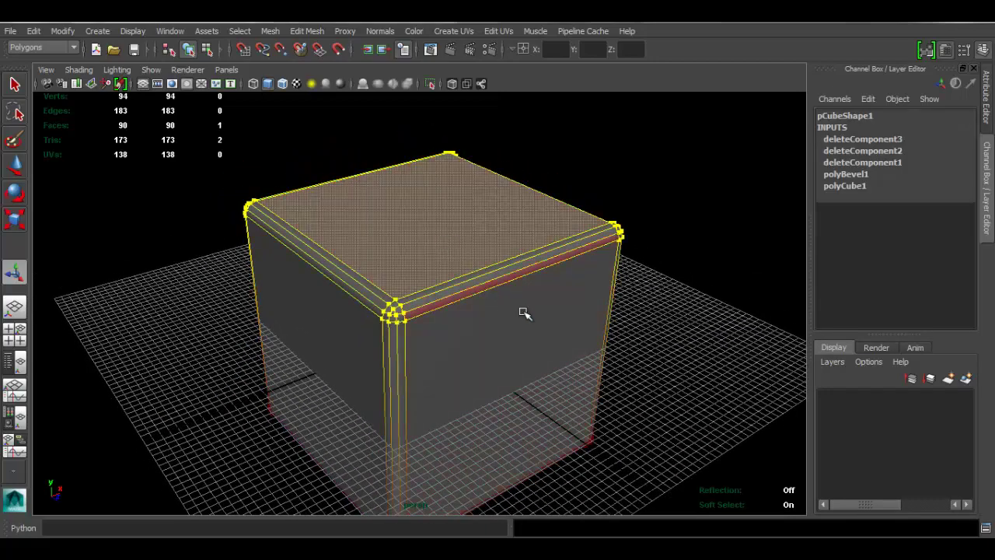
pyautogui.keyDown('alt'); pyautogui.moveTo(525, 311); pyautogui.dragTo(539, 291); pyautogui.keyUp('alt')
pyautogui.press('w')
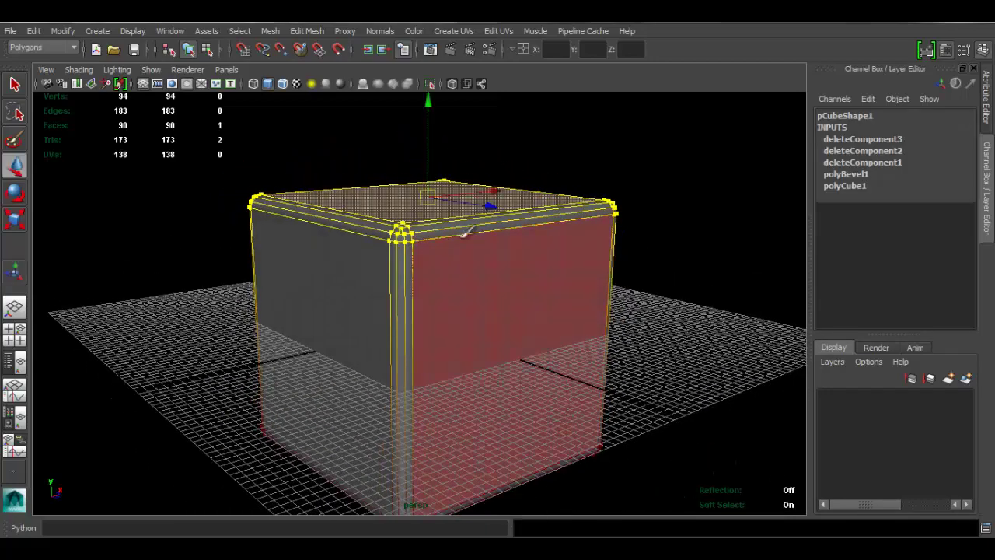
# Select a single vertex on the cube's front upper corner and move it slightly along Z with soft selection
pyautogui.moveTo(463, 227); pyautogui.dragTo(388, 224, button='right')
pyautogui.click(404, 231)
pyautogui.keyDown('alt'); pyautogui.moveTo(464, 228); pyautogui.dragTo(513, 315); pyautogui.keyUp('alt')
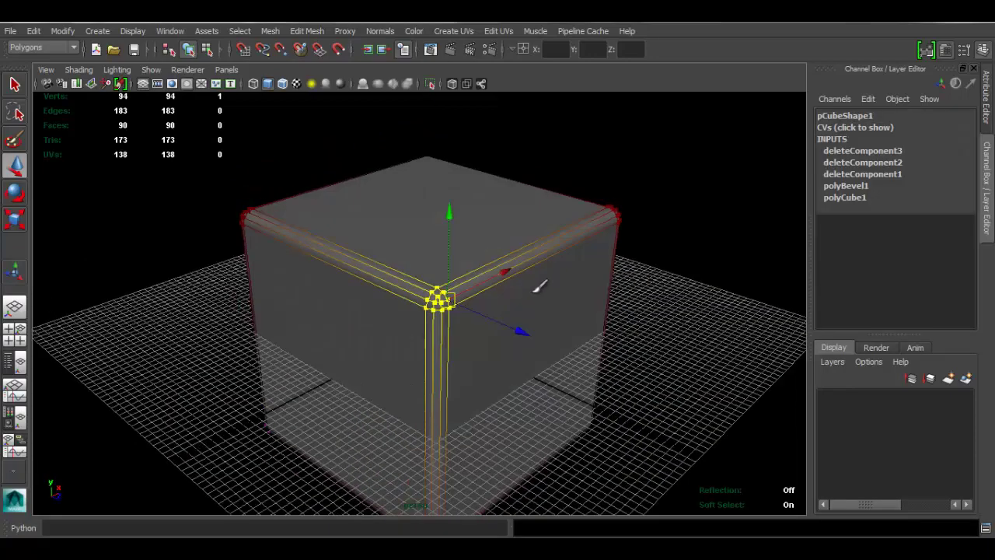
pyautogui.scroll(3, 593, 309)
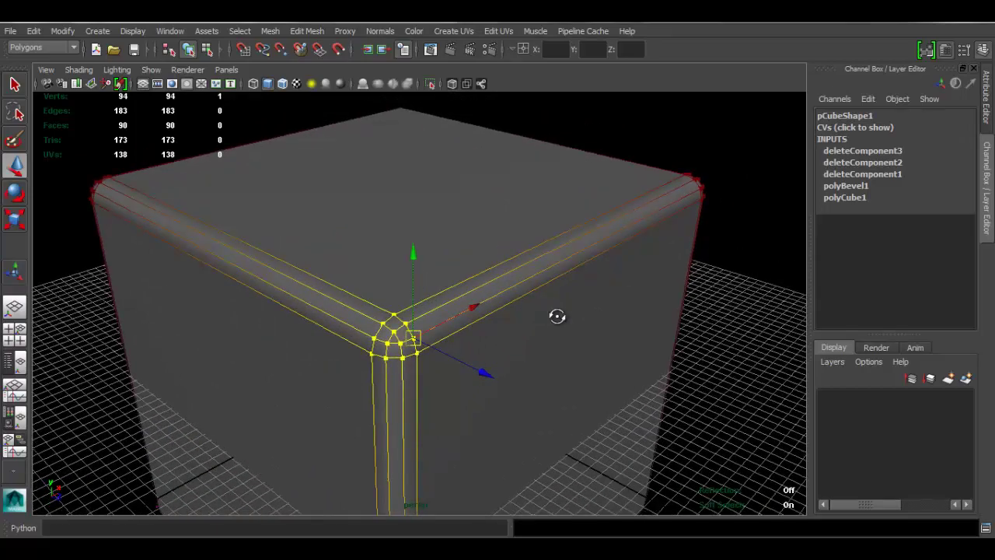
pyautogui.keyDown('alt'); pyautogui.moveTo(556, 315); pyautogui.dragTo(533, 311); pyautogui.keyUp('alt')
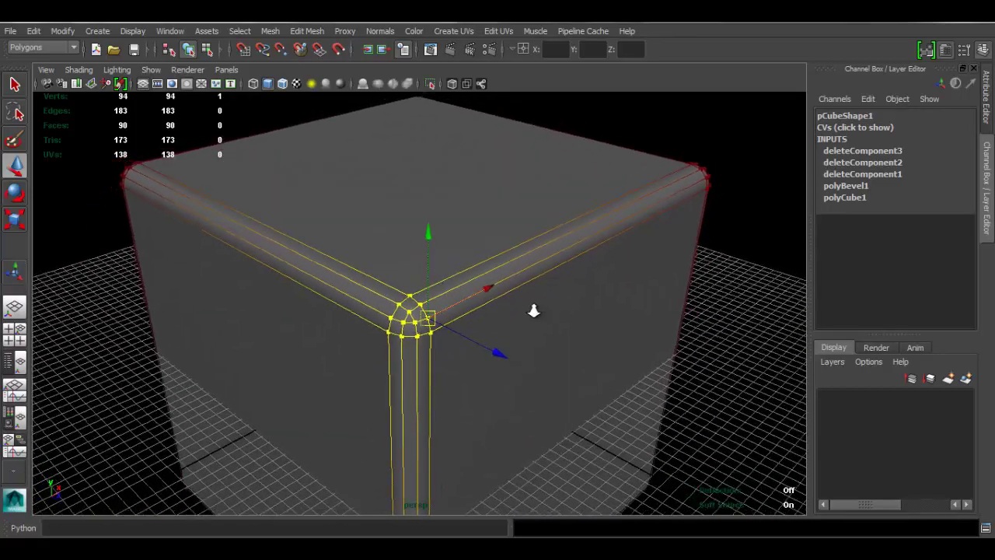
pyautogui.scroll(-3, 533, 311)
pyautogui.keyDown('alt'); pyautogui.moveTo(436, 280); pyautogui.dragTo(563, 349); pyautogui.keyUp('alt')
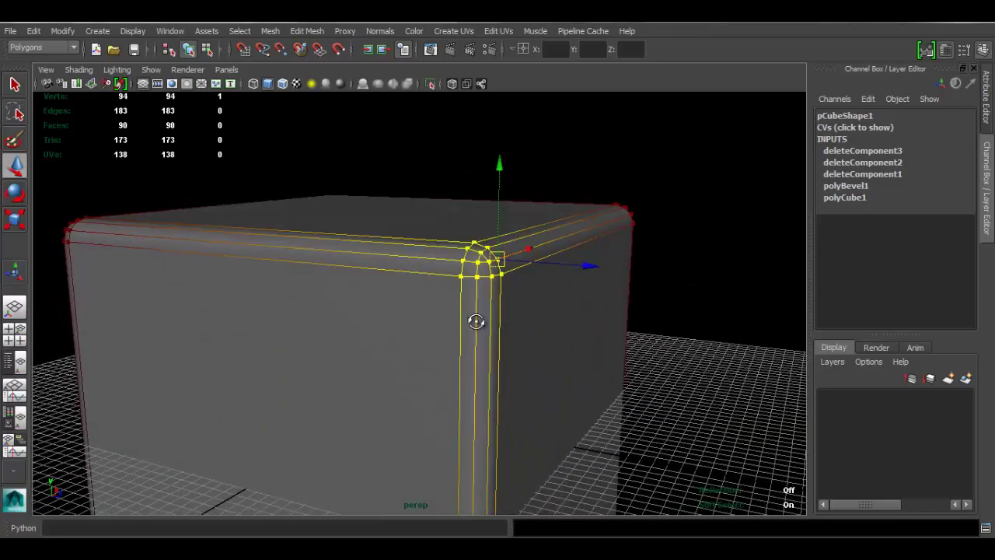
pyautogui.keyDown('alt'); pyautogui.moveTo(476, 321); pyautogui.dragTo(591, 329); pyautogui.keyUp('alt')
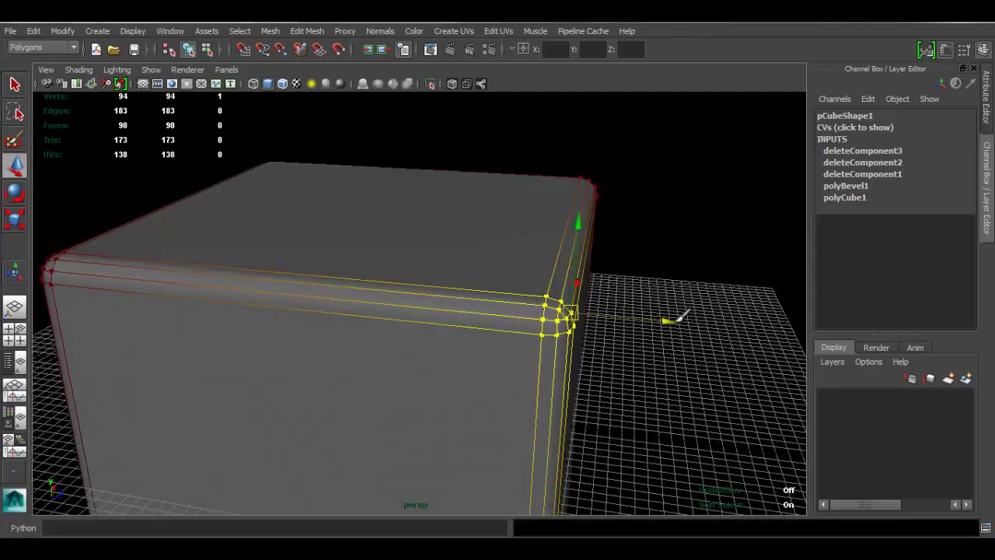
pyautogui.moveTo(682, 315)
pyautogui.keyDown('alt'); pyautogui.mouseDown()
pyautogui.moveTo(756, 329)
pyautogui.moveTo(588, 304)
pyautogui.moveTo(633, 327)
pyautogui.moveTo(686, 319)
pyautogui.mouseUp(); pyautogui.keyUp('alt')
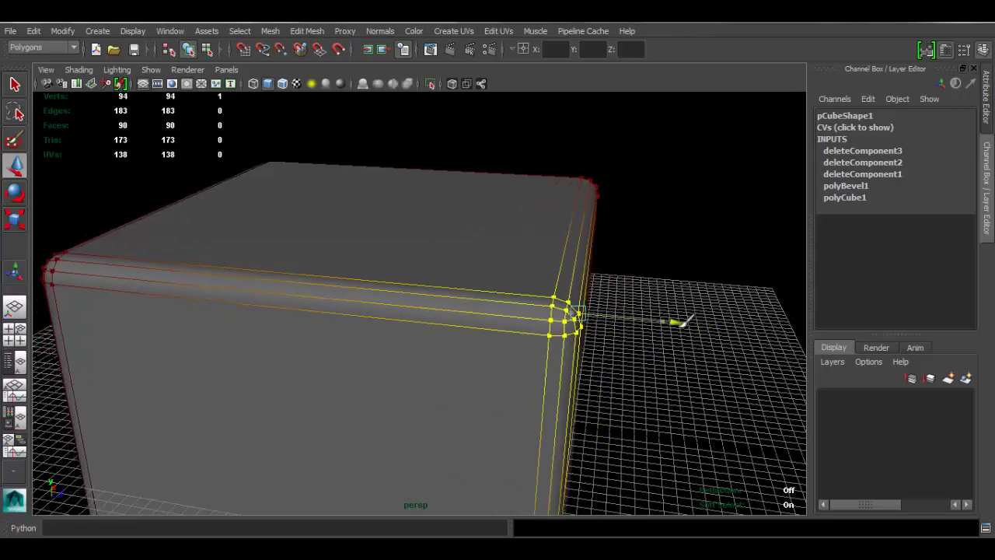
pyautogui.keyDown('alt'); pyautogui.moveTo(600, 273); pyautogui.dragTo(528, 301); pyautogui.keyUp('alt')
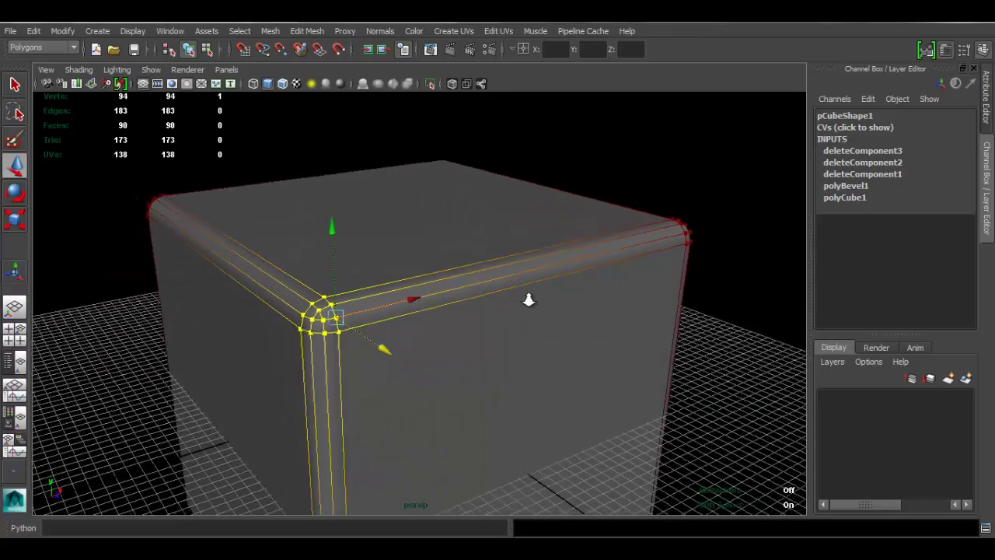
pyautogui.keyDown('alt'); pyautogui.moveTo(529, 300); pyautogui.dragTo(460, 267, button='right'); pyautogui.keyUp('alt')
pyautogui.keyDown('alt'); pyautogui.moveTo(459, 266); pyautogui.dragTo(560, 277); pyautogui.keyUp('alt')
pyautogui.keyDown('alt'); pyautogui.moveTo(560, 277); pyautogui.dragTo(599, 347, button='right'); pyautogui.keyUp('alt')
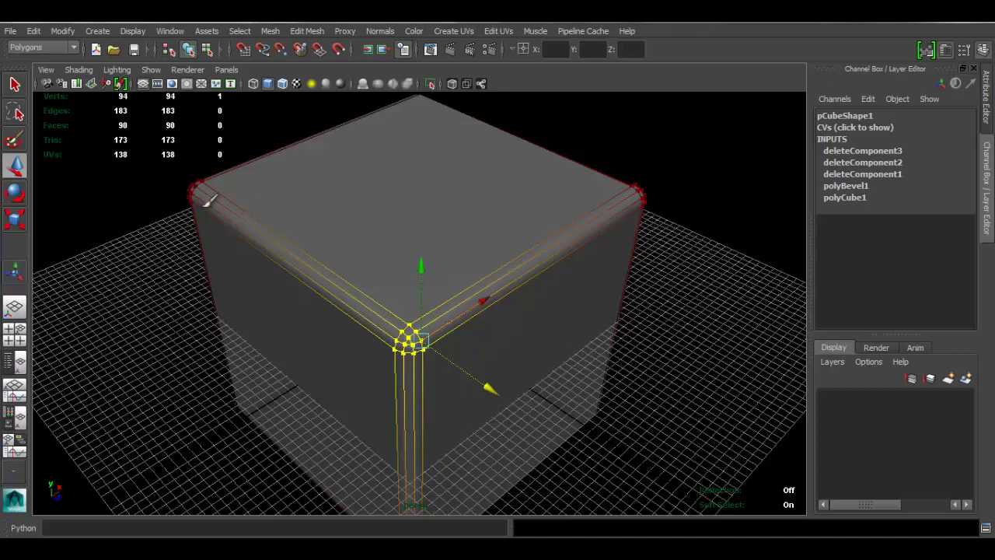
# Toggle soft selection off and on several times for the selected corner vertex, leaving it on
pyautogui.click(13, 170)
pyautogui.press('b')
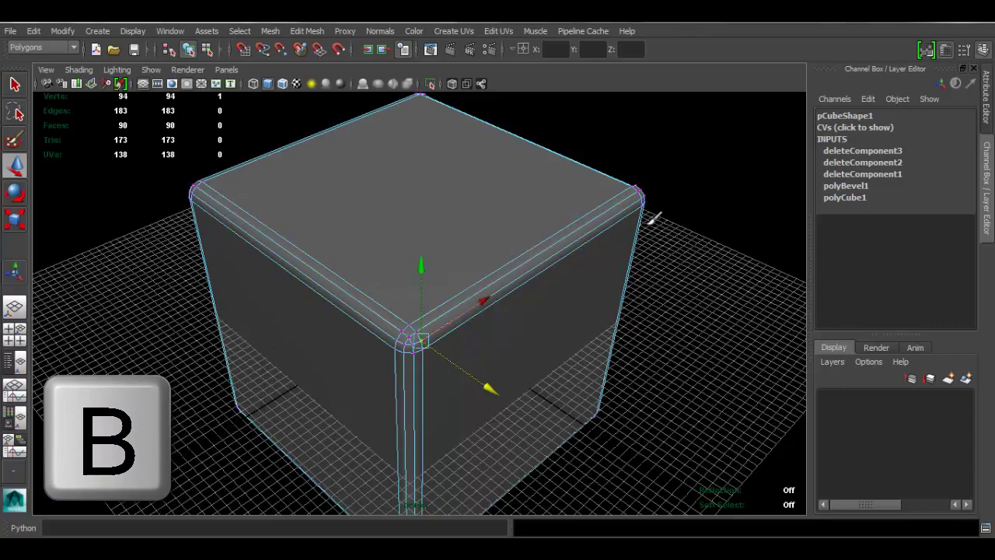
pyautogui.press('b')
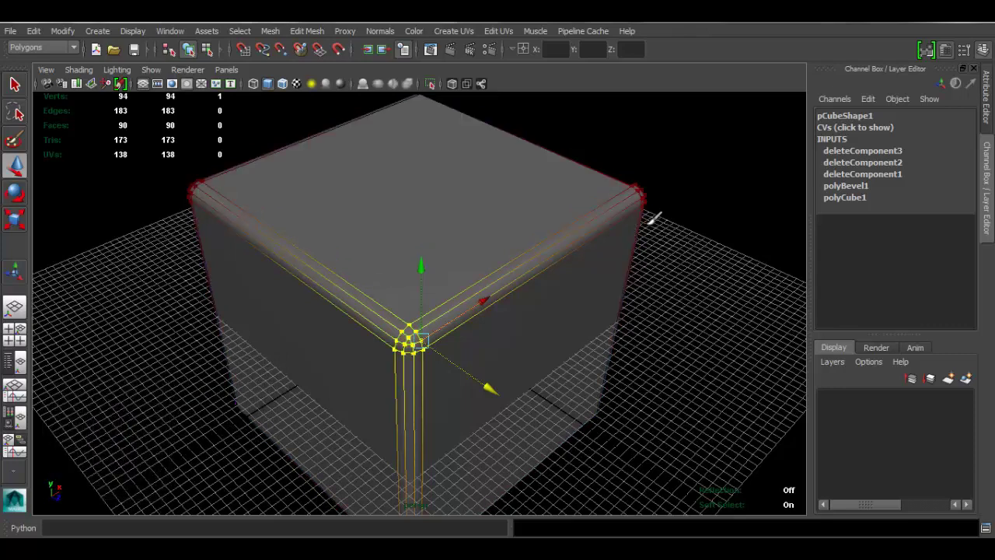
pyautogui.press('b')
pyautogui.press('b')
pyautogui.press('b')
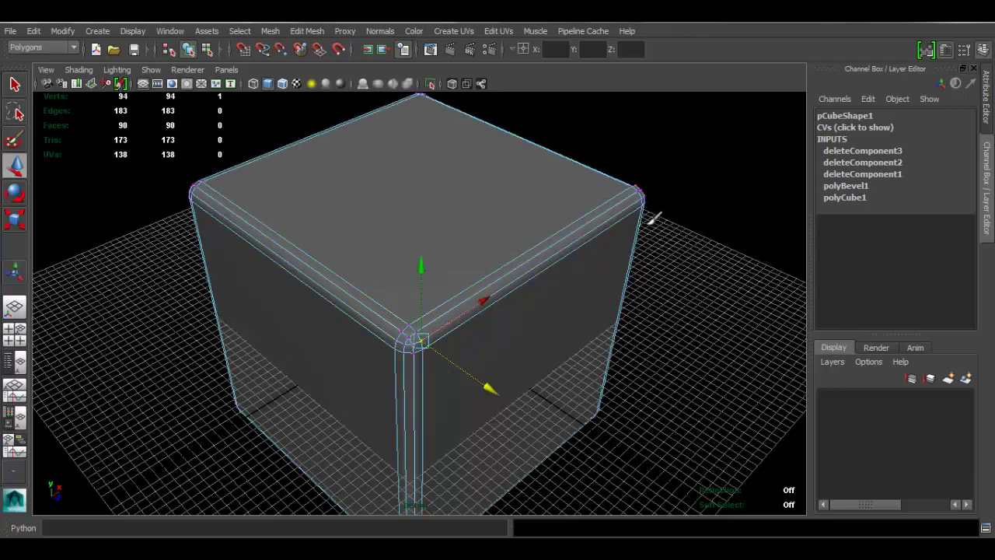
pyautogui.press('b')
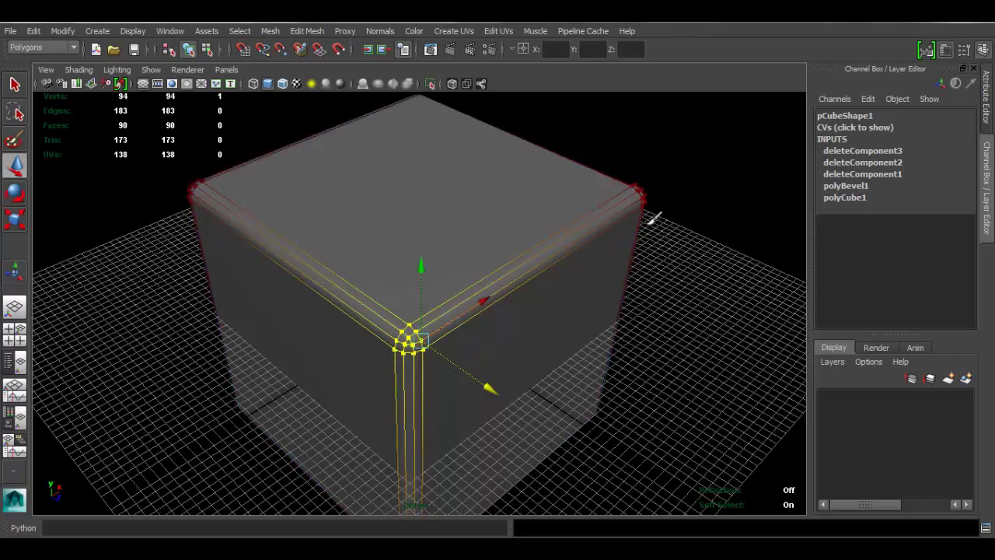
# Turn off Soft Select in the Move Tool settings and close the settings
pyautogui.doubleClick(17, 165)
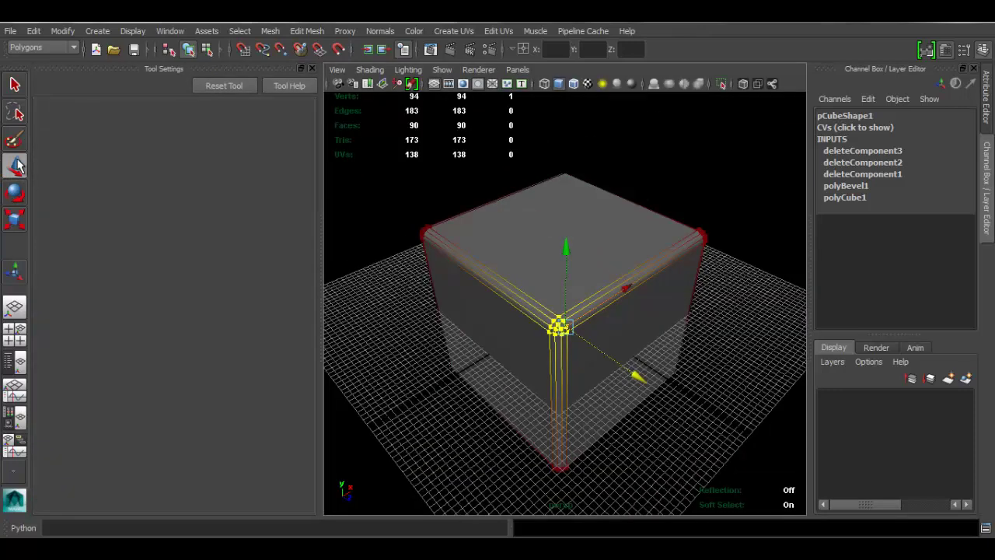
pyautogui.moveTo(304, 122); pyautogui.dragTo(311, 284)
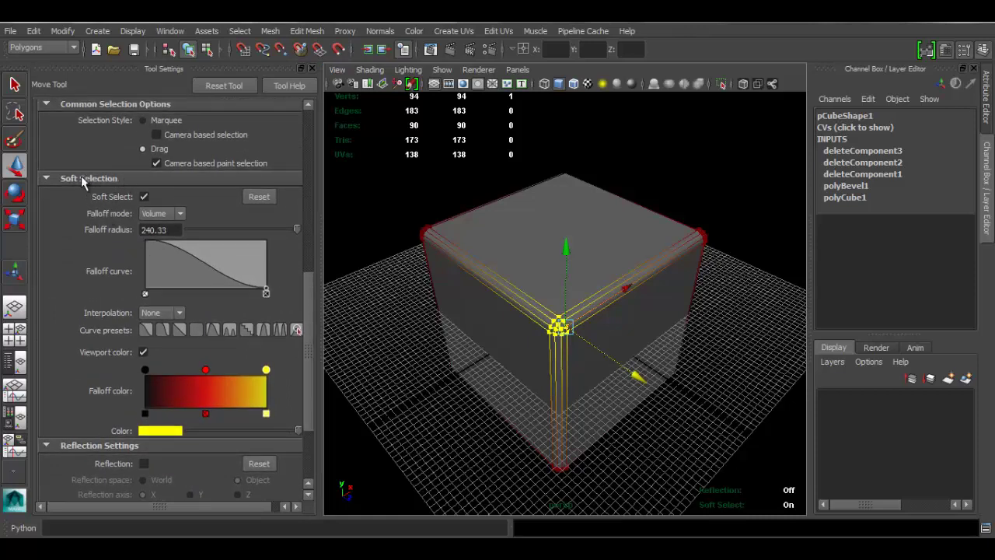
pyautogui.click(144, 198)
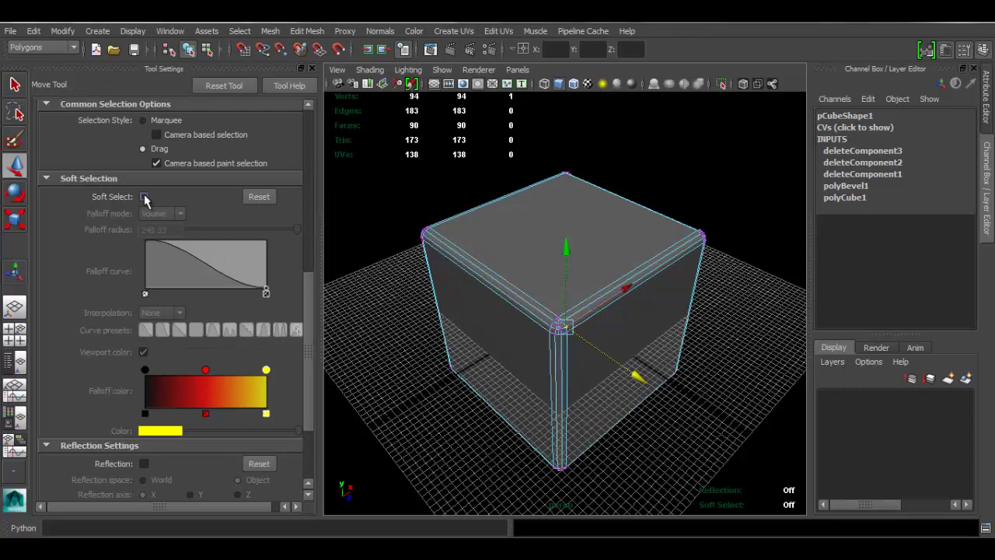
pyautogui.click(144, 198)
pyautogui.click(144, 199)
pyautogui.click(311, 69)
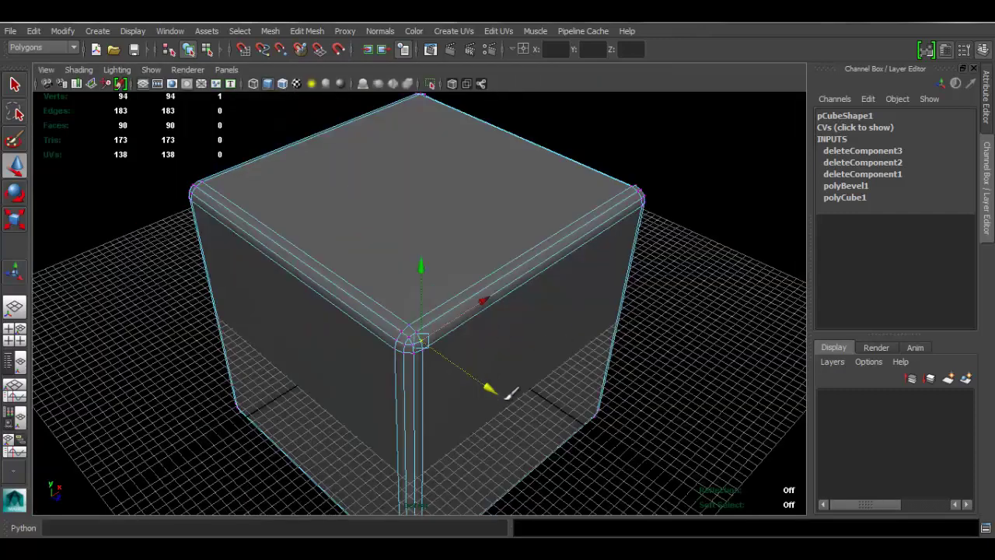
pyautogui.click(493, 374)
pyautogui.hotkey('alt', 'a')
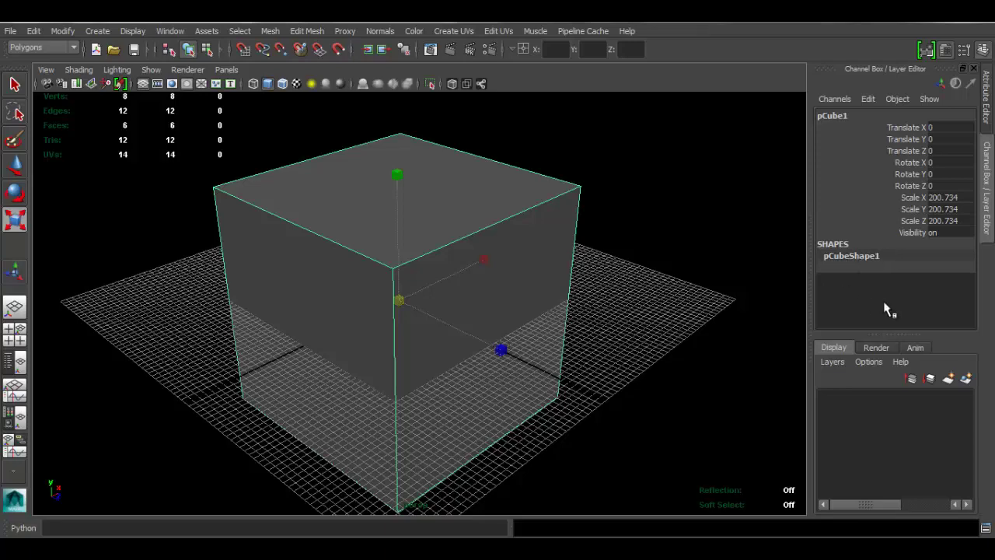
# Insert an edge loop around the plain cube, running across its top face and down its front face
pyautogui.keyDown('alt'); pyautogui.moveTo(612, 198); pyautogui.dragTo(407, 116); pyautogui.keyUp('alt')
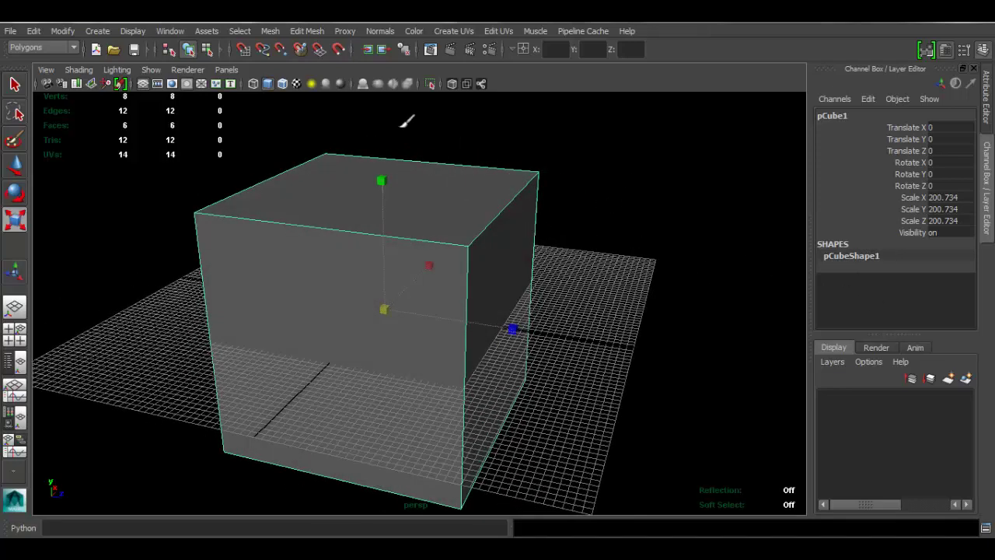
pyautogui.click(307, 31)
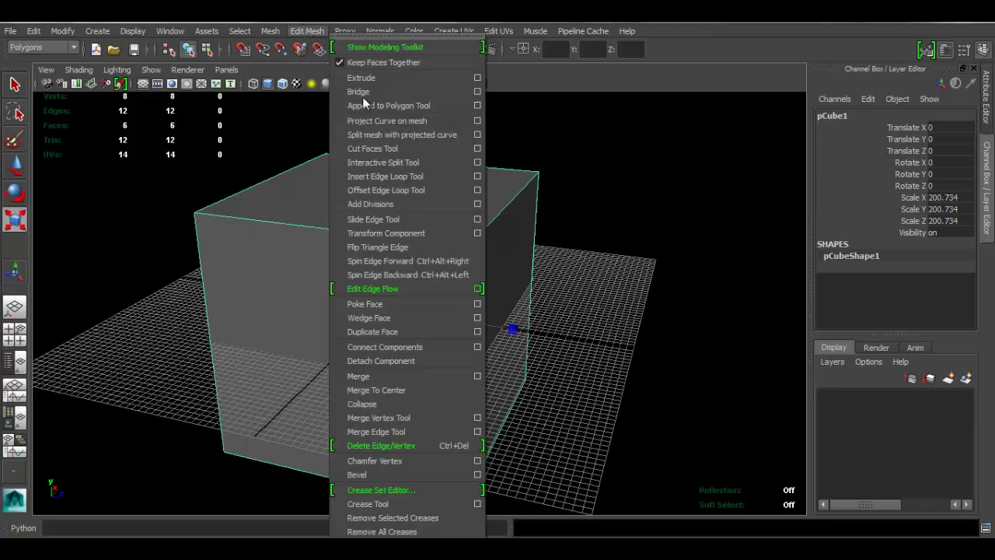
pyautogui.click(414, 184)
pyautogui.click(355, 235)
pyautogui.press('q')
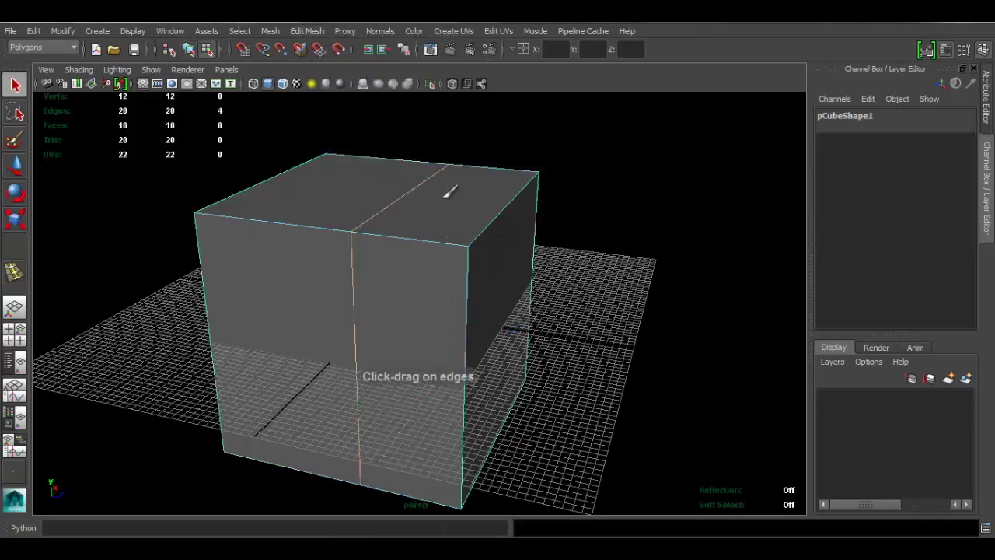
# Check pCubeShape1 for construction history inputs with the new edge loop selected, and return the cube to object mode
pyautogui.keyDown('alt'); pyautogui.moveTo(416, 209); pyautogui.dragTo(409, 178); pyautogui.keyUp('alt')
pyautogui.doubleClick(407, 179)
pyautogui.keyDown('alt'); pyautogui.moveTo(440, 218); pyautogui.dragTo(435, 260); pyautogui.keyUp('alt')
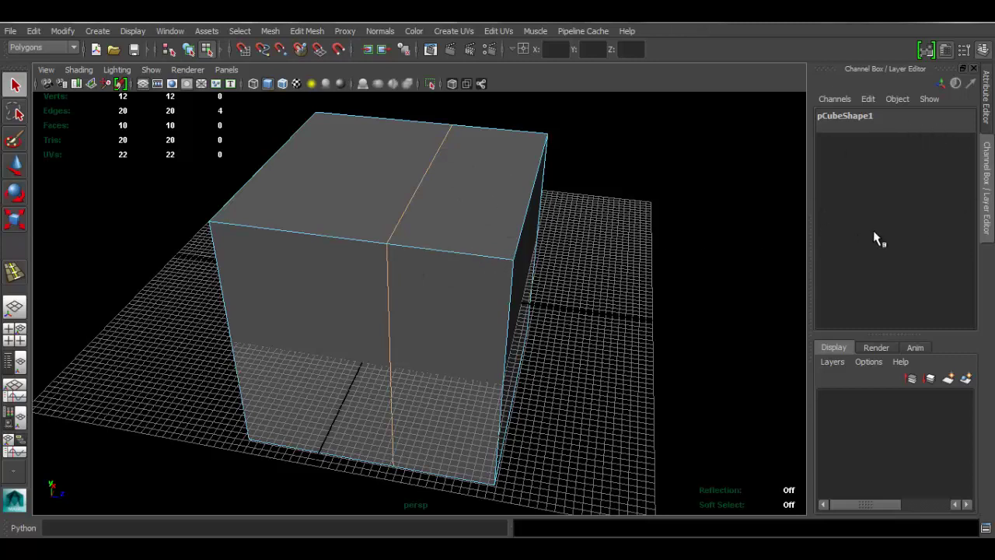
pyautogui.doubleClick(867, 116)
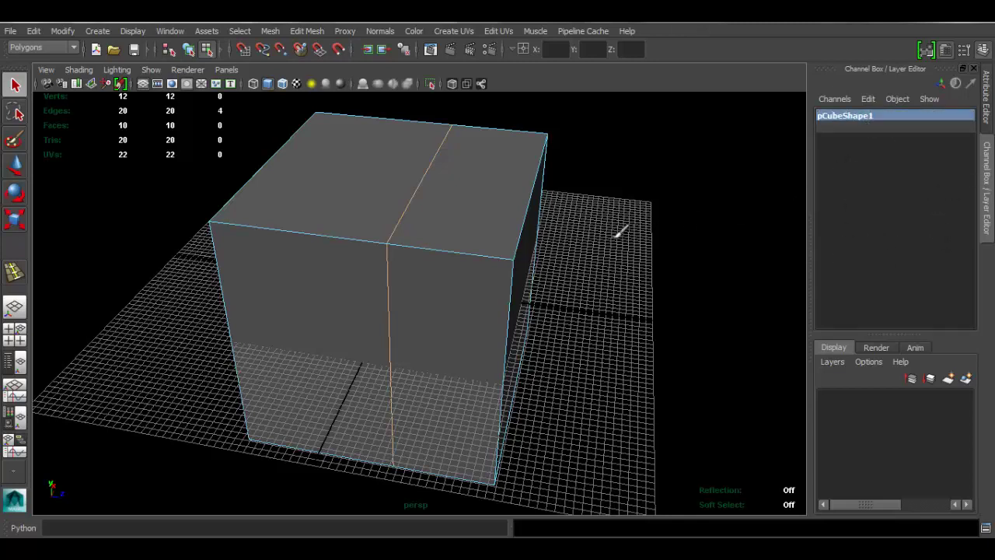
pyautogui.moveTo(443, 200); pyautogui.dragTo(442, 208, button='right')
pyautogui.click(441, 207)
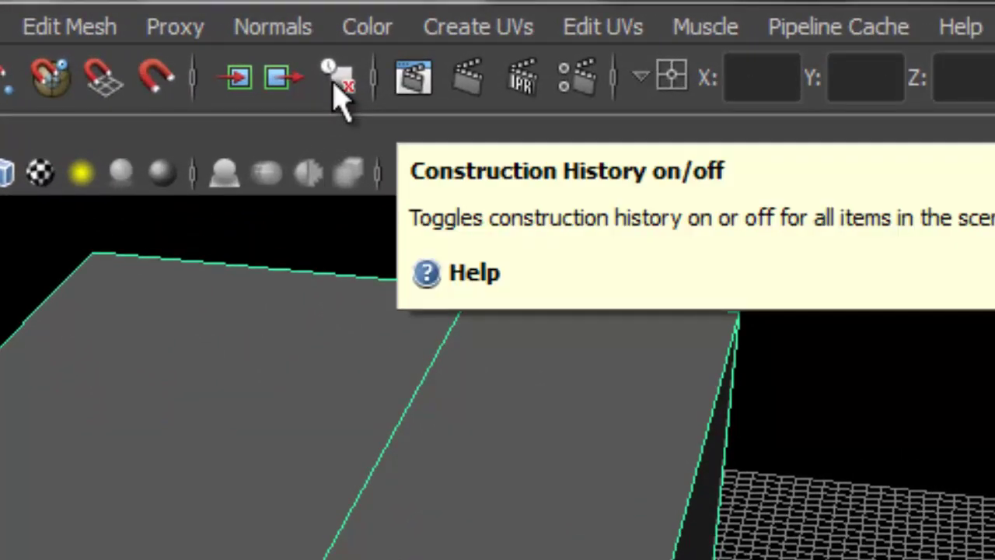
# Turn on construction history and delete the existing edge loop from the cube
pyautogui.click(336, 84)
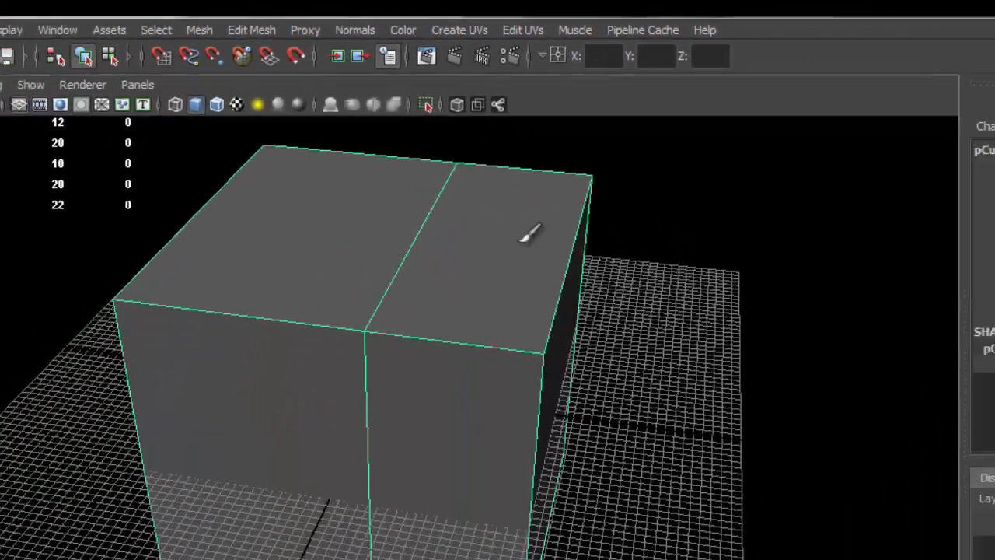
pyautogui.rightClick(464, 206)
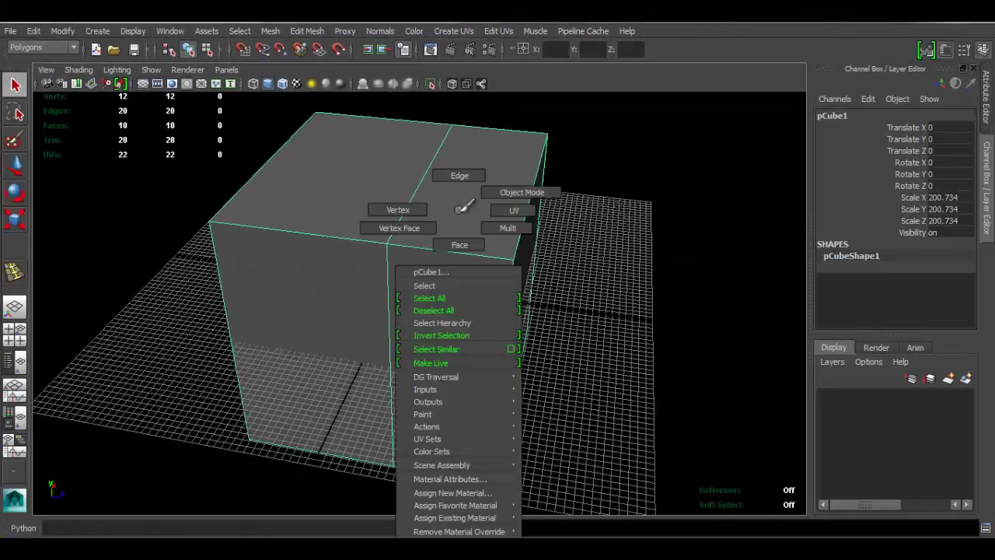
pyautogui.moveTo(465, 206); pyautogui.dragTo(466, 147, button='right')
pyautogui.click(438, 158)
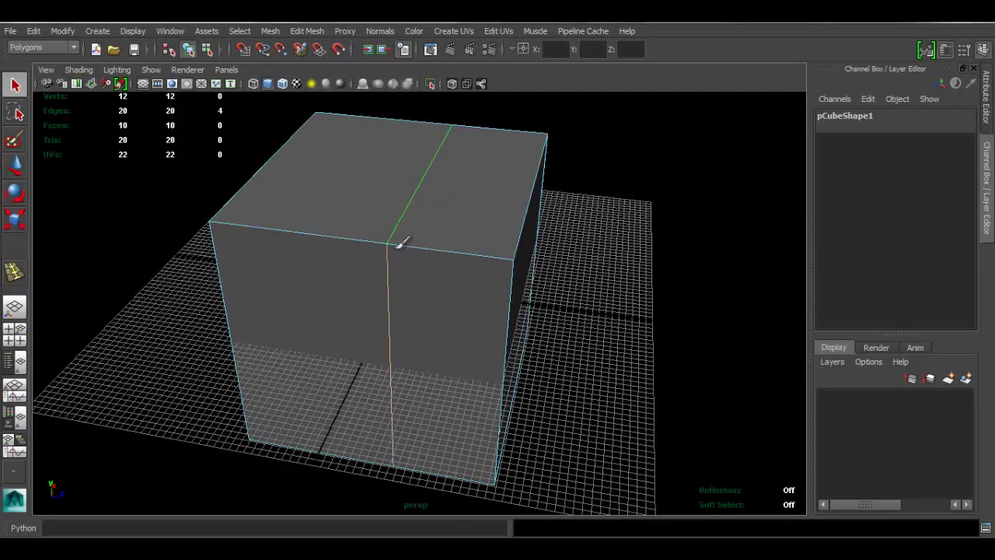
pyautogui.keyDown('alt'); pyautogui.moveTo(508, 269); pyautogui.dragTo(469, 262); pyautogui.keyUp('alt')
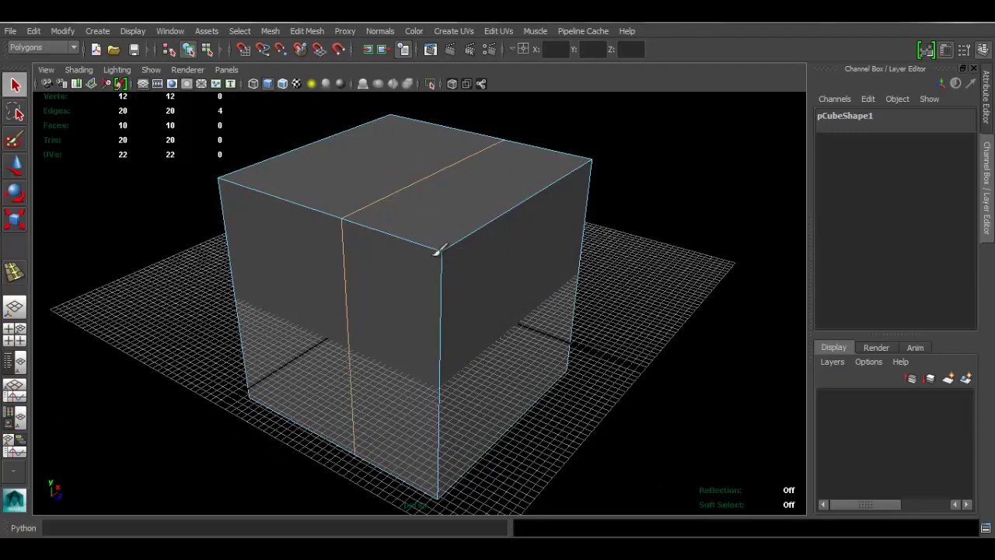
pyautogui.keyDown('alt'); pyautogui.moveTo(447, 231); pyautogui.dragTo(457, 235); pyautogui.keyUp('alt')
pyautogui.press('w')
pyautogui.hotkey('ctrl', 'Delete')
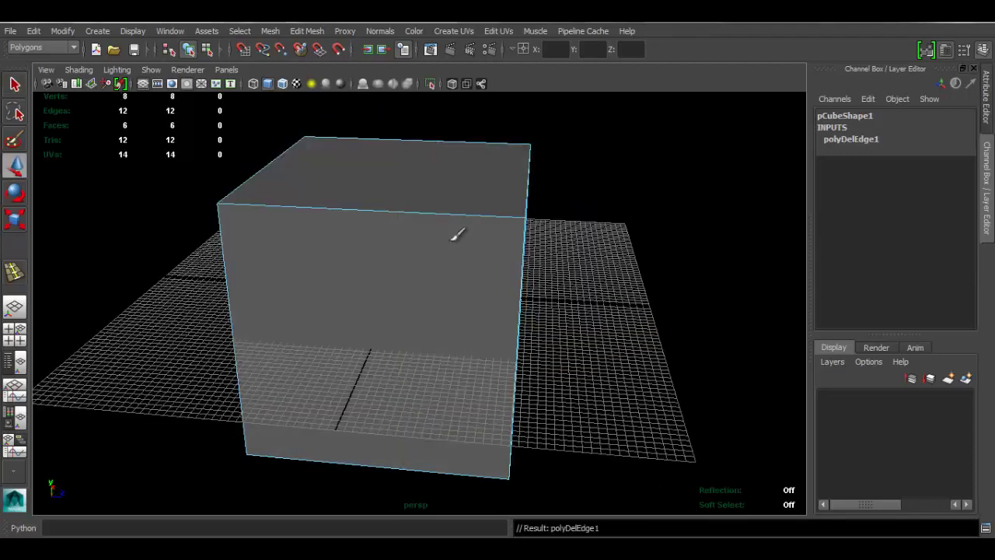
# Insert a new edge loop around the cube, running across its top face and down its front face
pyautogui.click(307, 31)
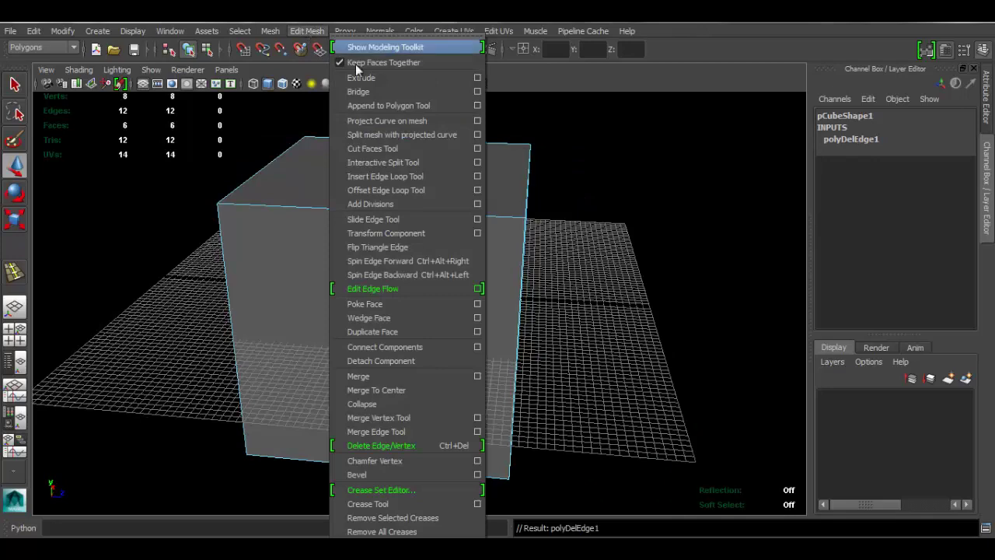
pyautogui.click(451, 177)
pyautogui.click(411, 214)
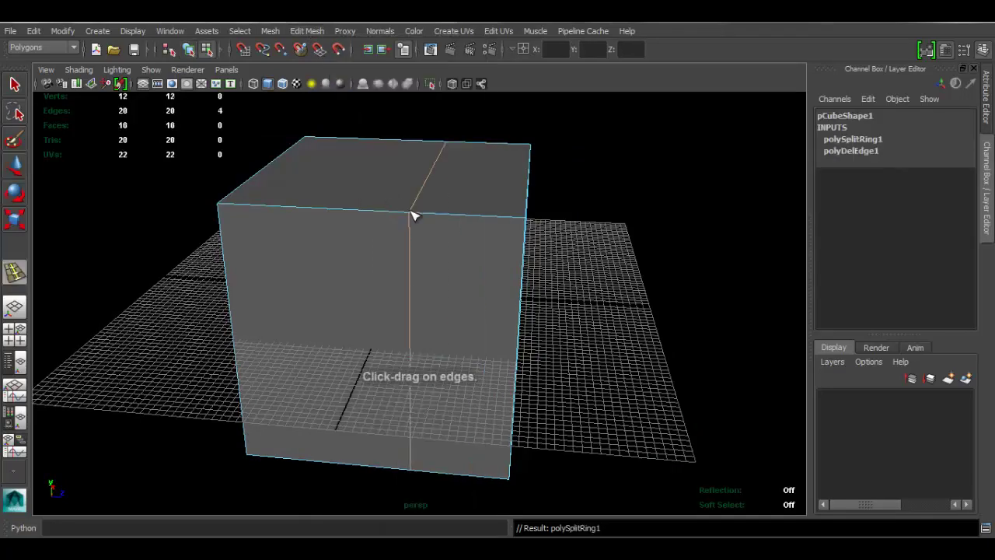
pyautogui.press('q')
pyautogui.keyDown('alt'); pyautogui.moveTo(458, 173); pyautogui.dragTo(494, 186); pyautogui.keyUp('alt')
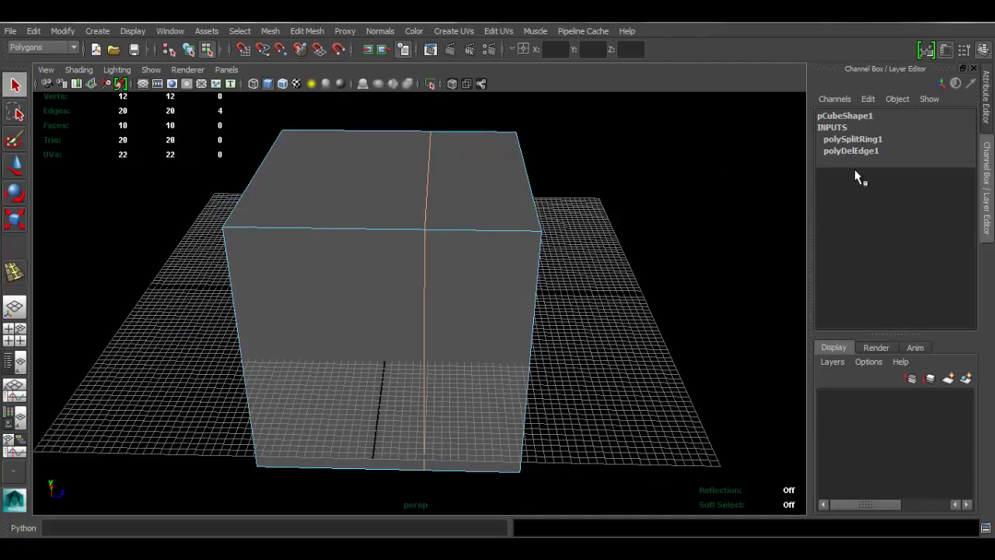
# Set the Weight of the polySplitRing1 history input to 0.5 to center the edge loop
pyautogui.click(864, 141)
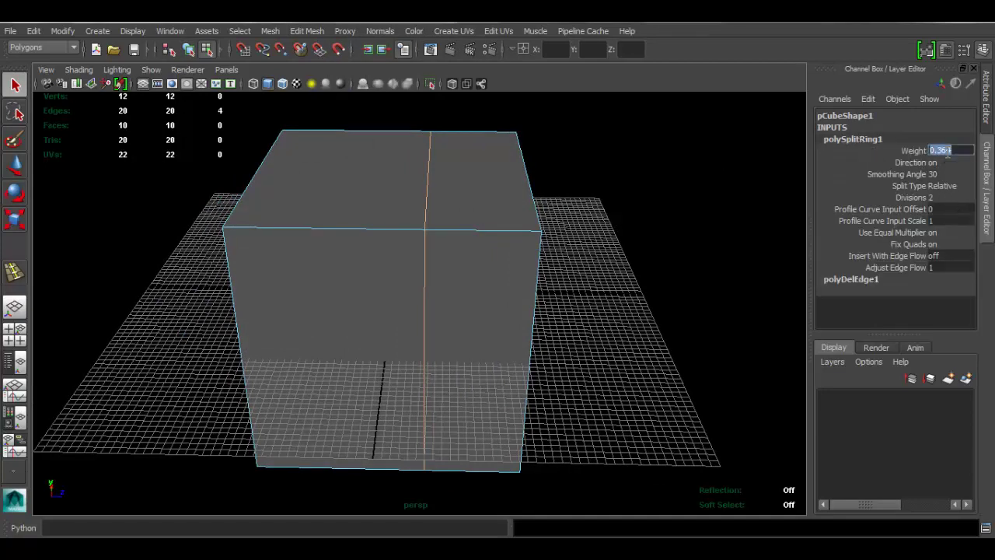
pyautogui.write('0.5')
pyautogui.press('Return')
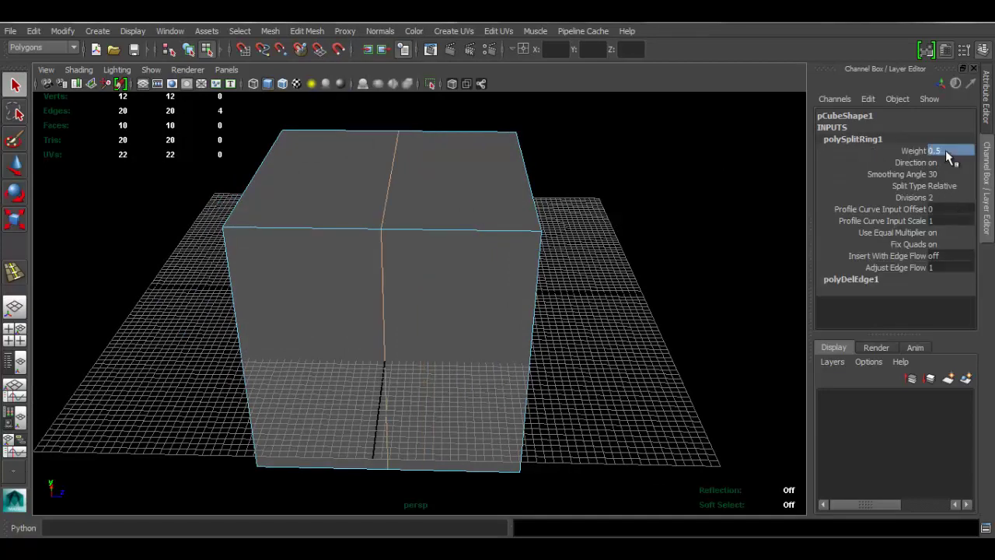
pyautogui.keyDown('alt'); pyautogui.moveTo(568, 206); pyautogui.dragTo(459, 195); pyautogui.keyUp('alt')
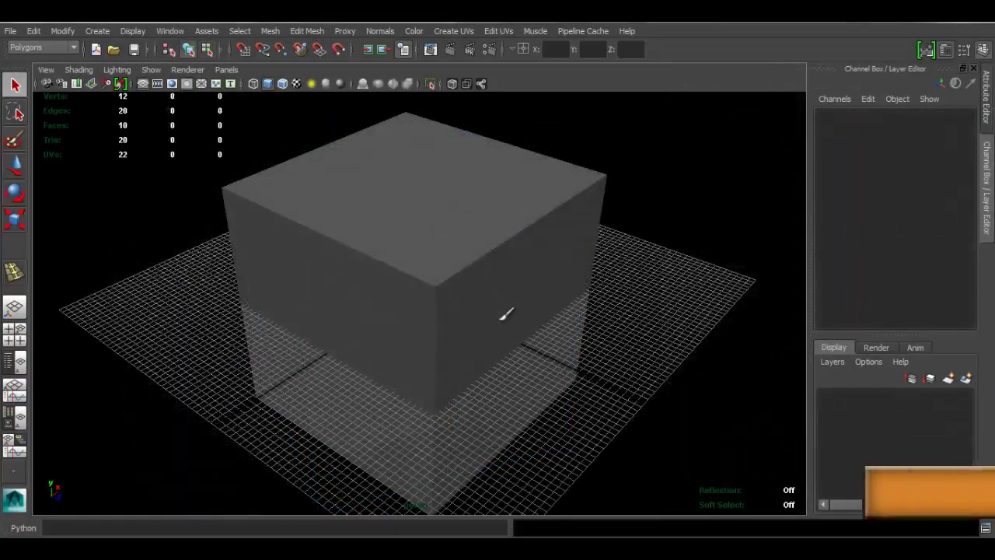
# Check the installed version and service pack in the About Maya information, and close it
pyautogui.keyDown('alt'); pyautogui.moveTo(513, 280); pyautogui.dragTo(528, 271); pyautogui.keyUp('alt')
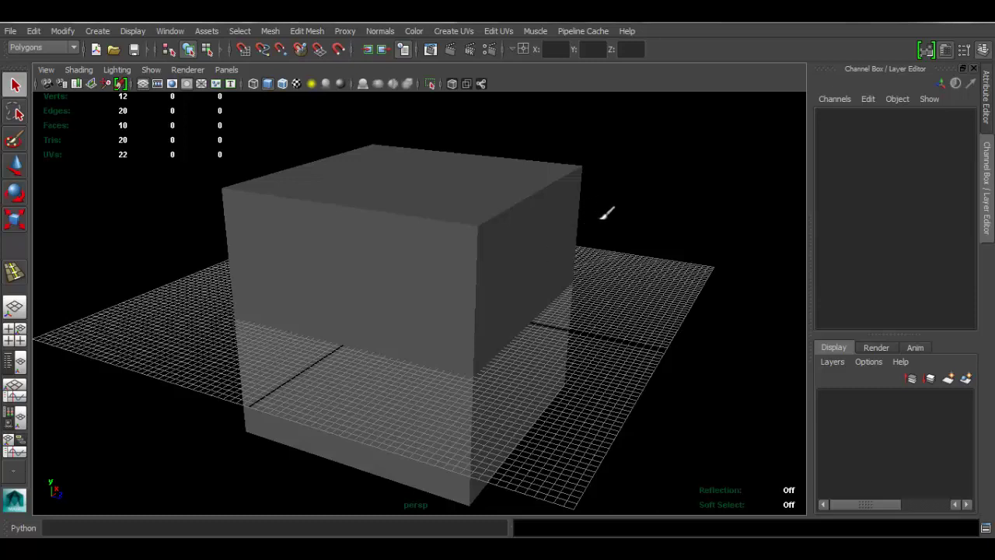
pyautogui.click(626, 32)
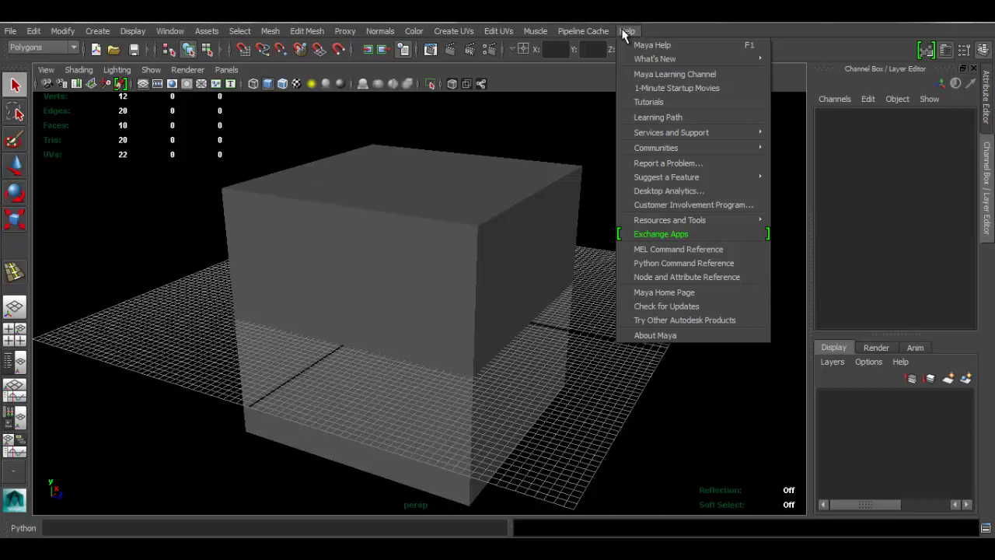
pyautogui.click(710, 22)
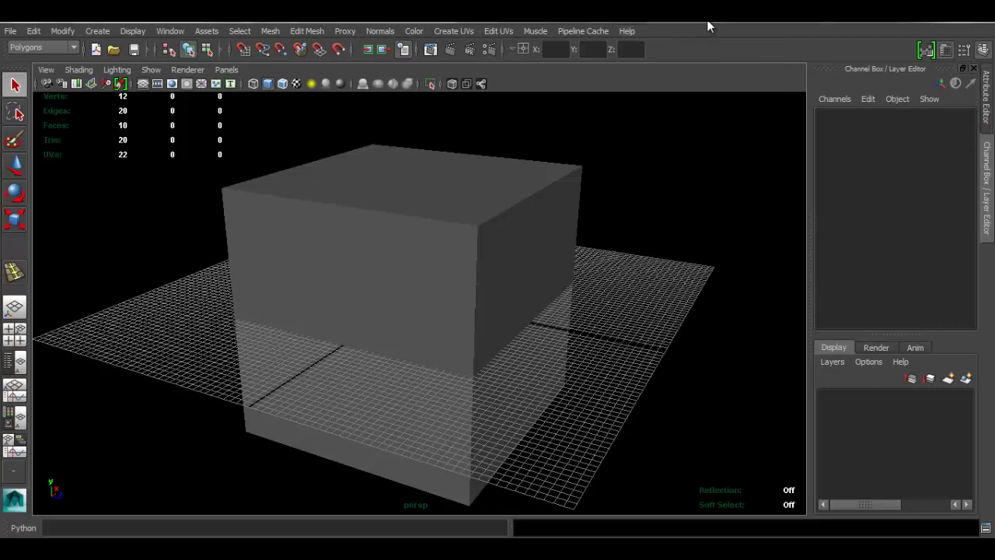
pyautogui.click(627, 31)
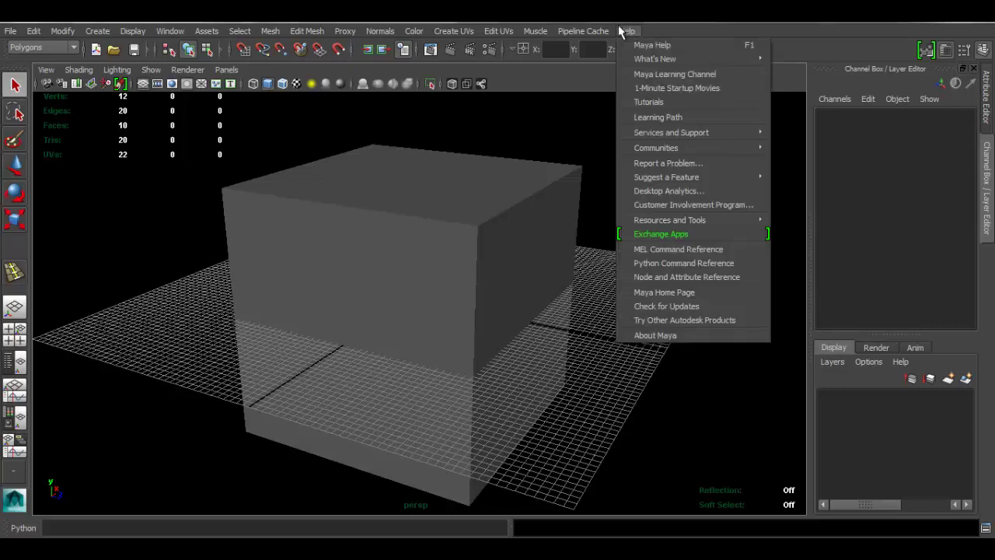
pyautogui.click(662, 340)
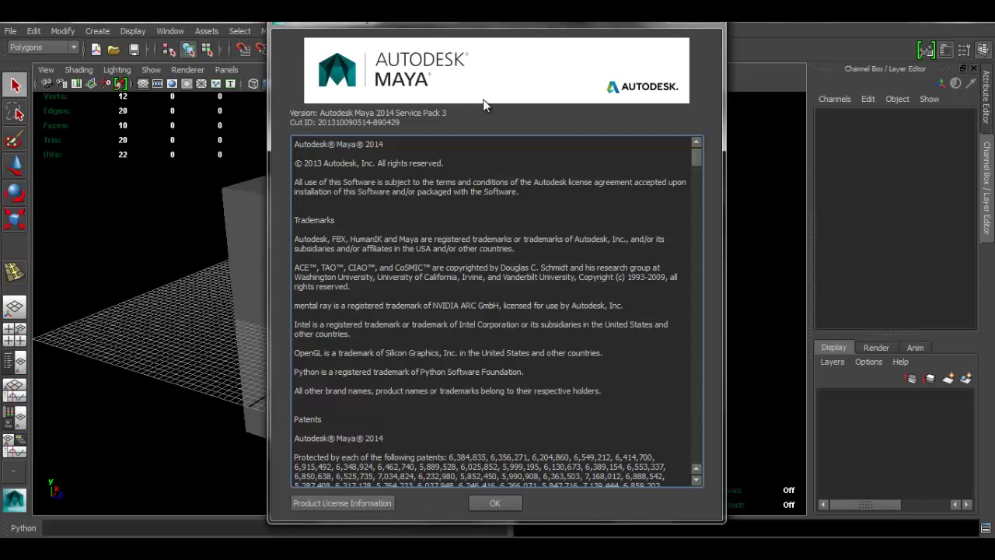
pyautogui.moveTo(693, 154); pyautogui.dragTo(709, 138)
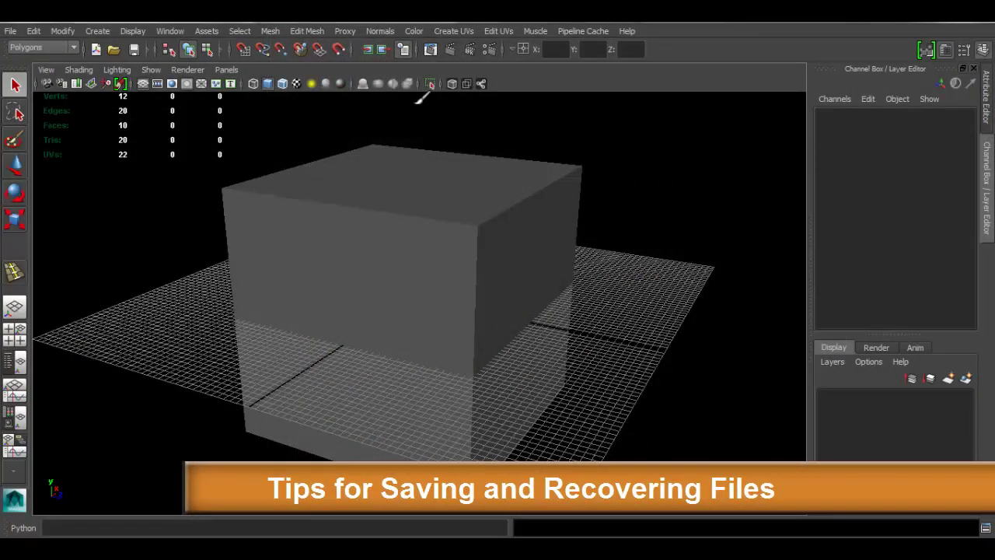
# Start saving the scene as a new file with Maya ASCII as the file type
pyautogui.keyDown('alt'); pyautogui.moveTo(488, 240); pyautogui.dragTo(475, 246); pyautogui.keyUp('alt')
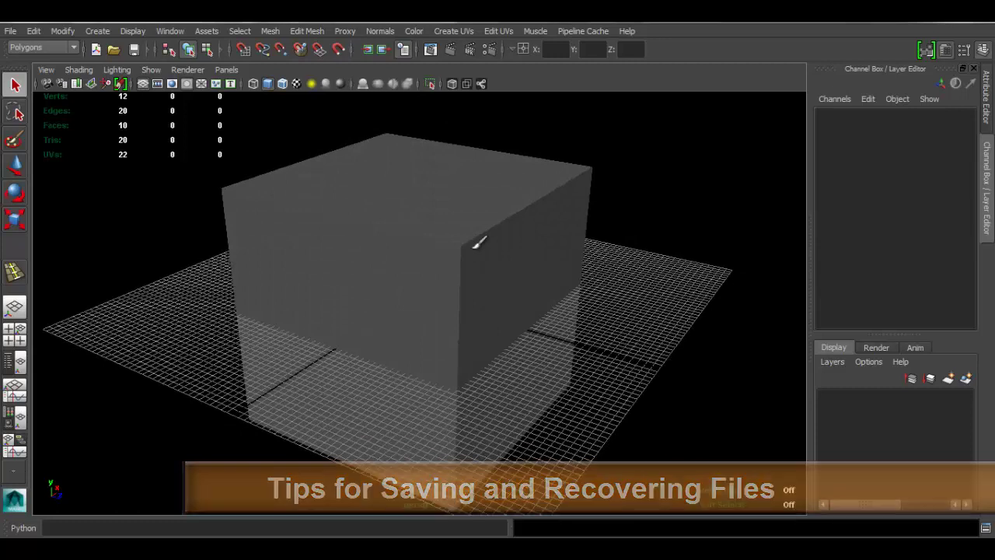
pyautogui.click(10, 31)
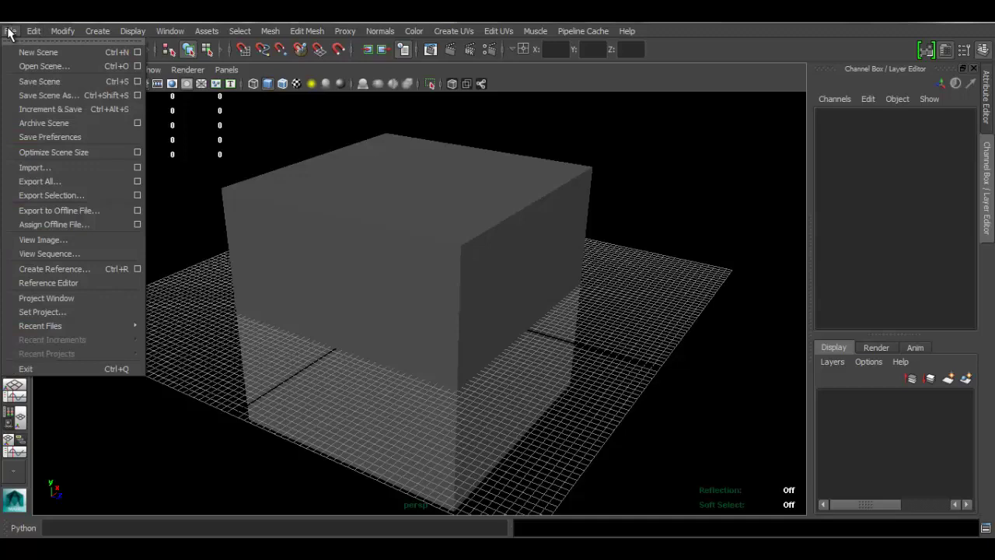
pyautogui.click(97, 95)
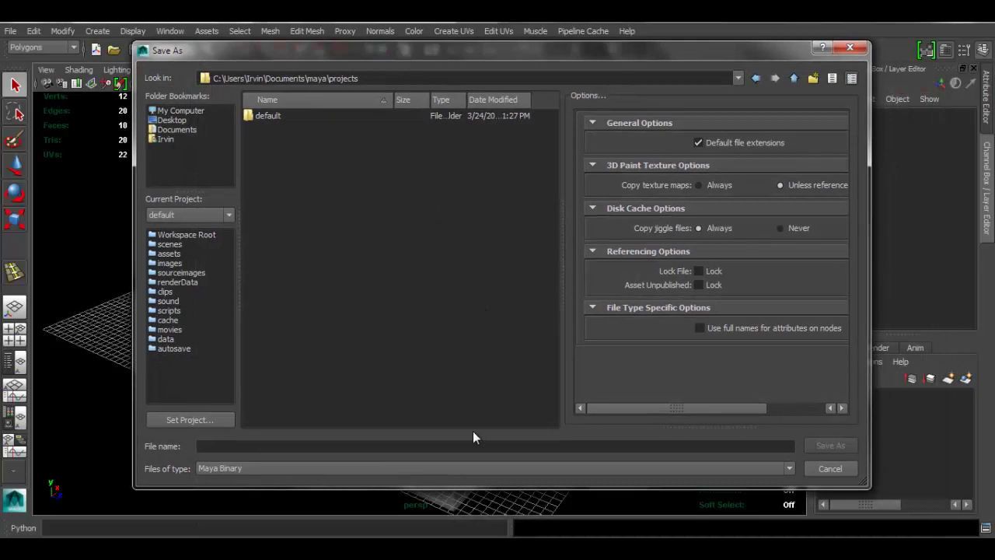
pyautogui.click(270, 467)
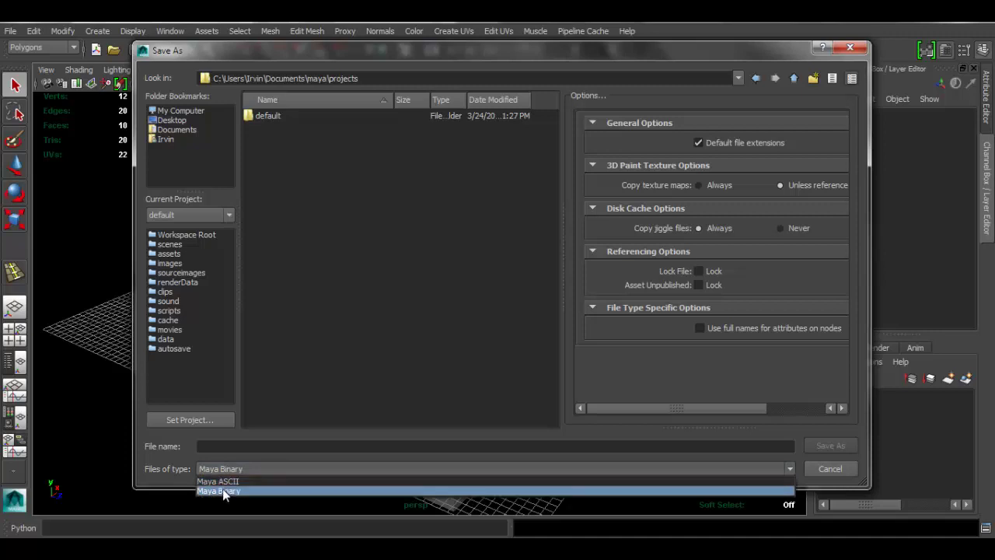
pyautogui.click(238, 481)
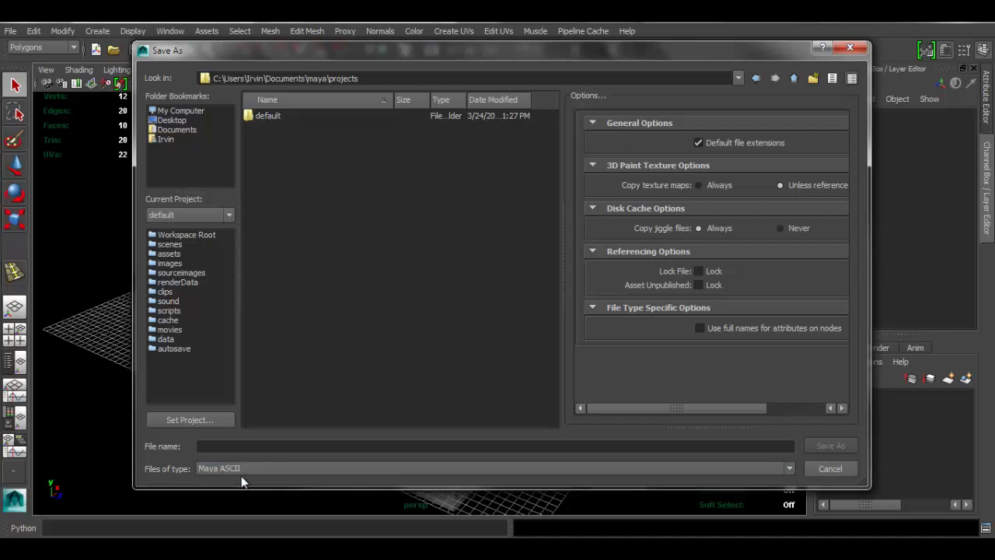
pyautogui.click(263, 448)
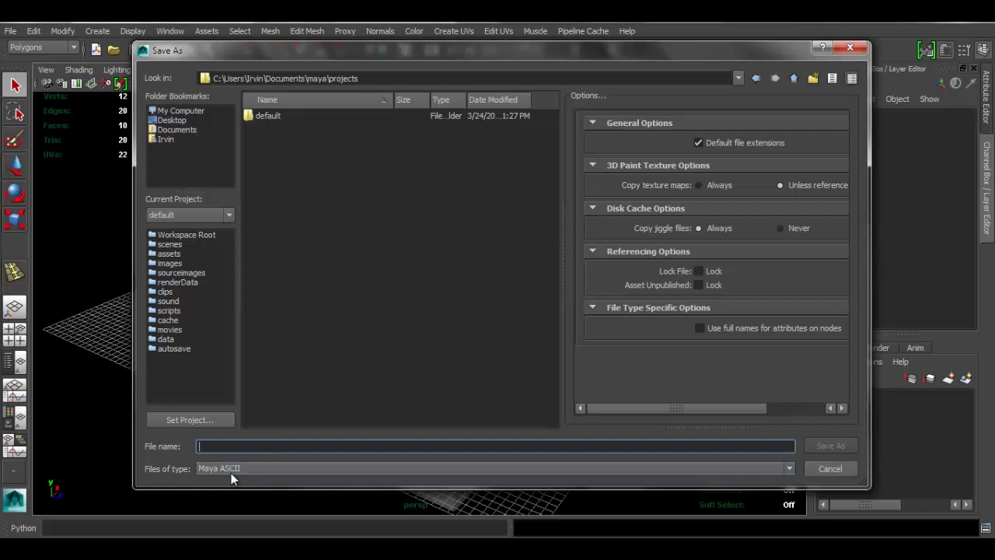
# Review the available save file types, reselect Maya ASCII, and return to the empty file name field
pyautogui.click(254, 466)
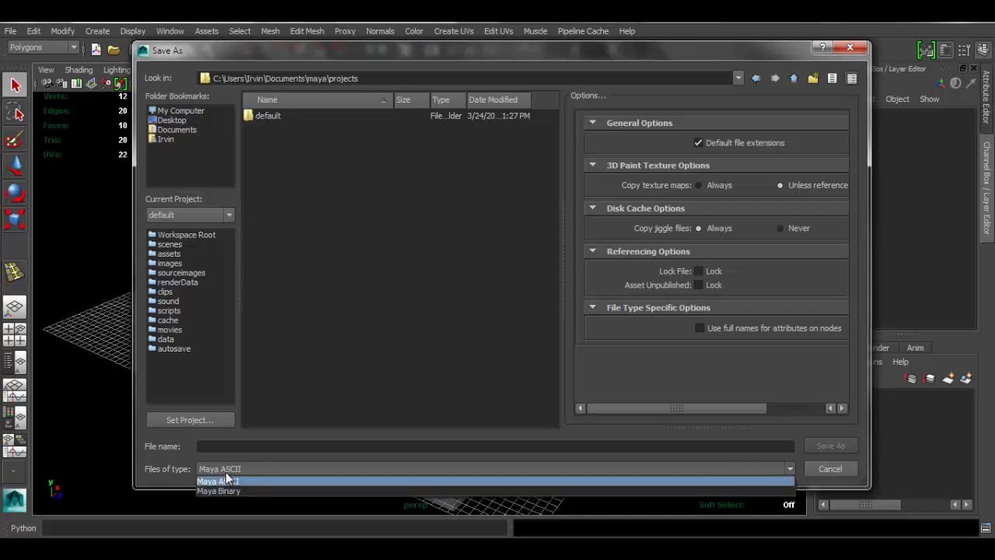
pyautogui.click(223, 481)
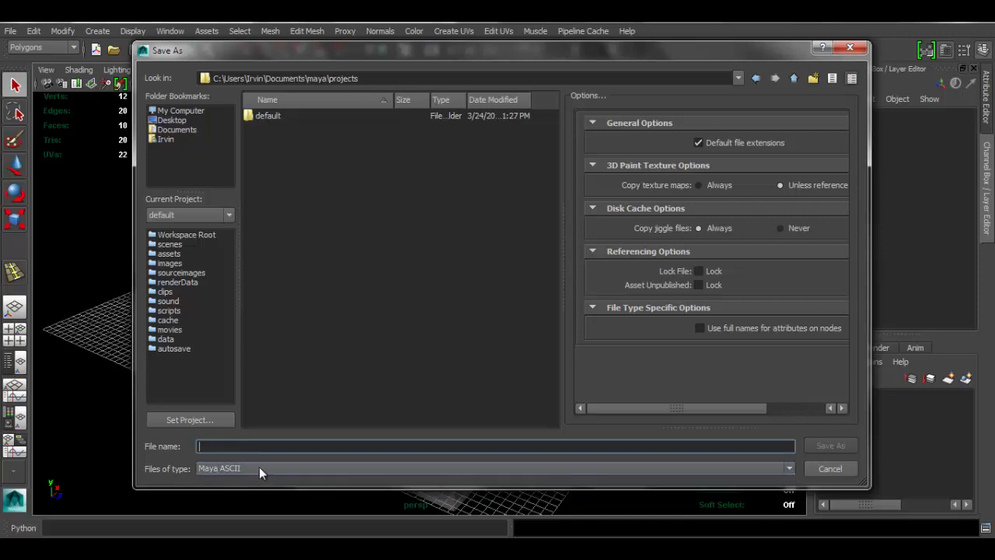
pyautogui.click(259, 469)
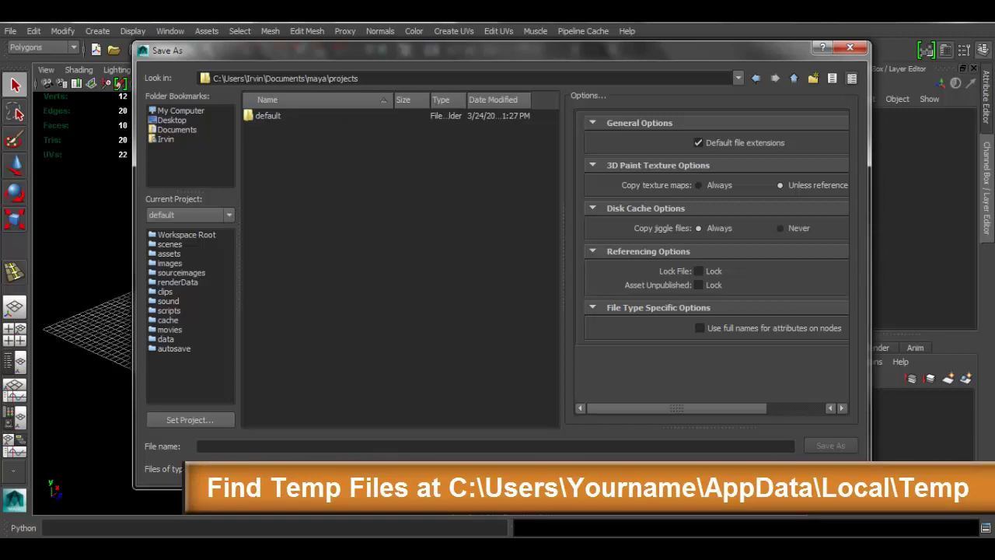
pyautogui.click(285, 481)
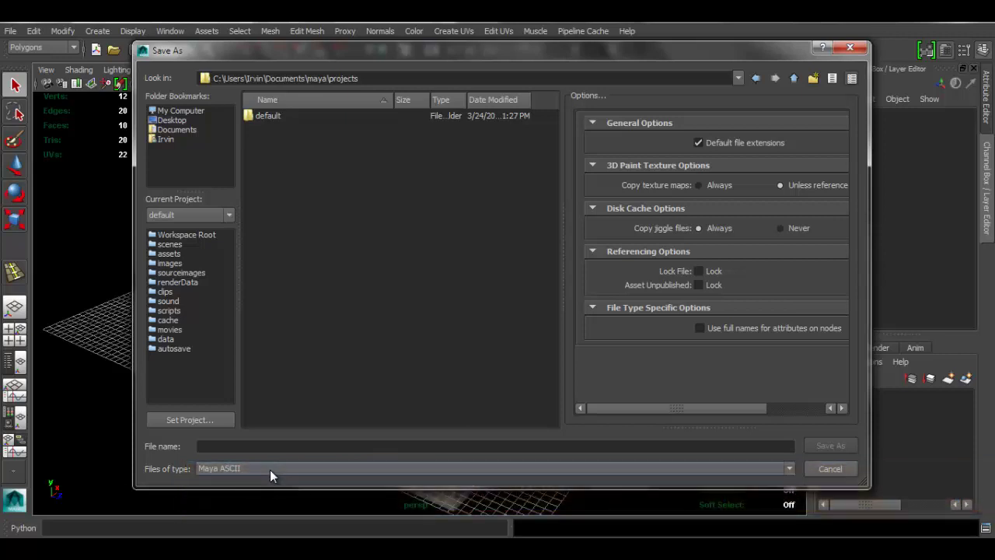
pyautogui.click(270, 470)
pyautogui.click(277, 469)
pyautogui.click(274, 446)
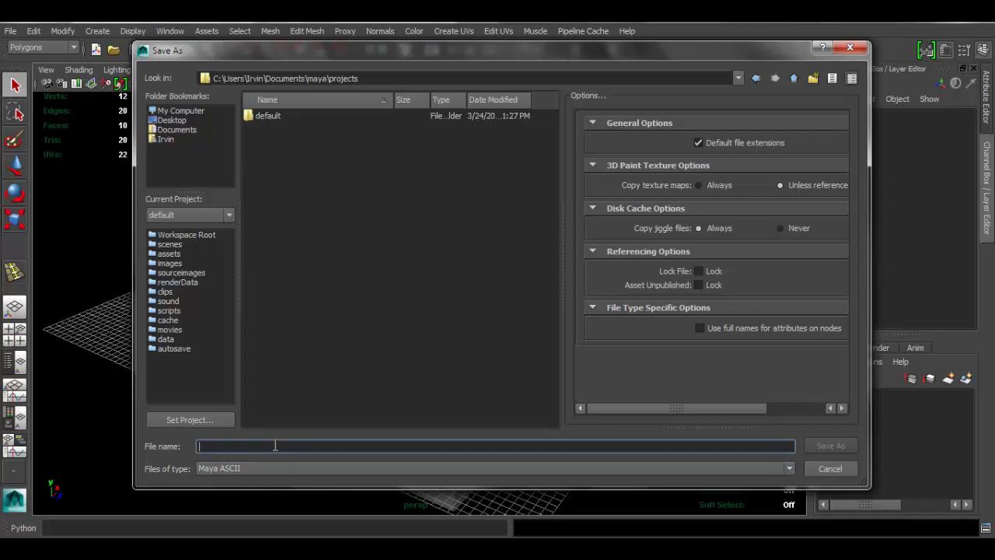